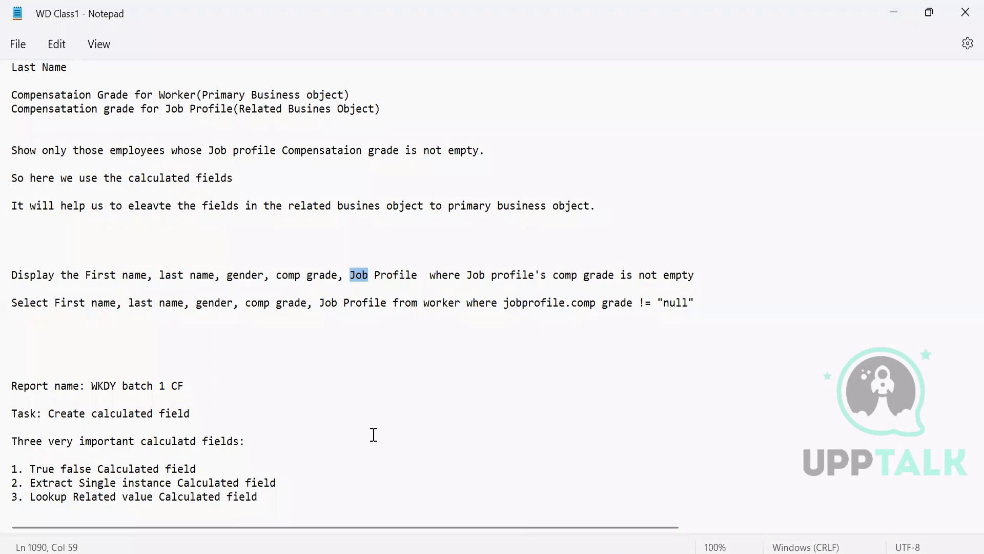
- In the WD Class1 notes, clear the marked text at the end of the 'fields:' line
click(374, 434)
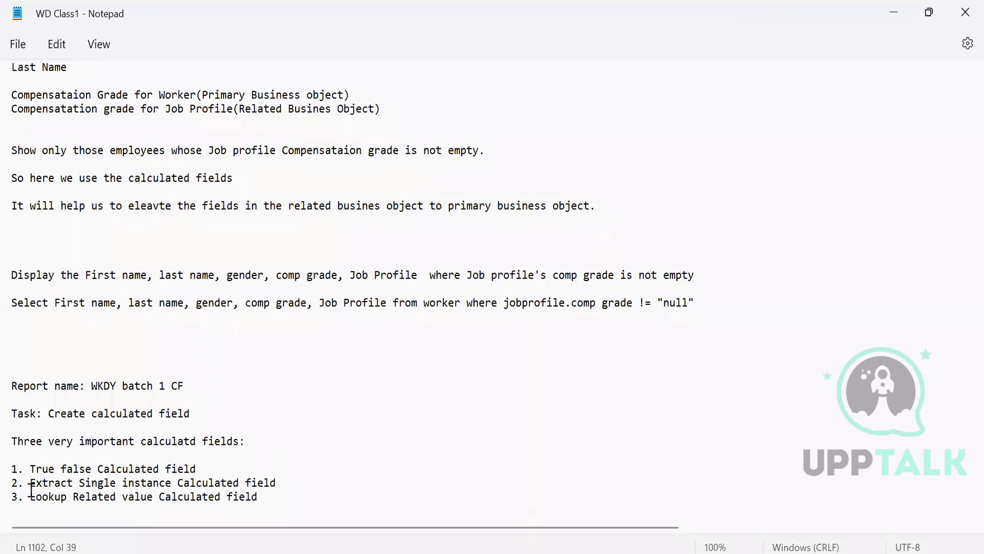
drag(27, 494, 283, 496)
click(283, 496)
drag(30, 468, 190, 466)
drag(30, 482, 172, 479)
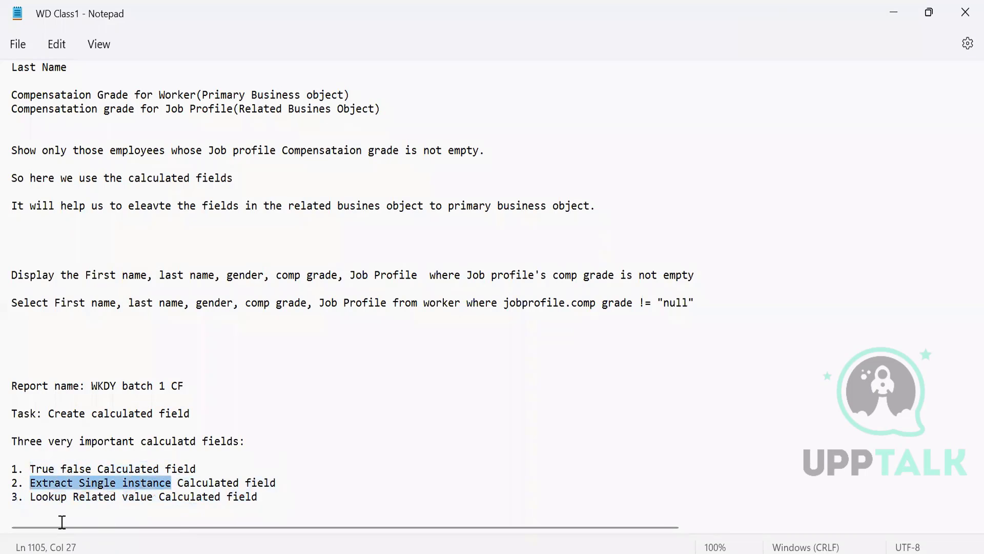
click(29, 499)
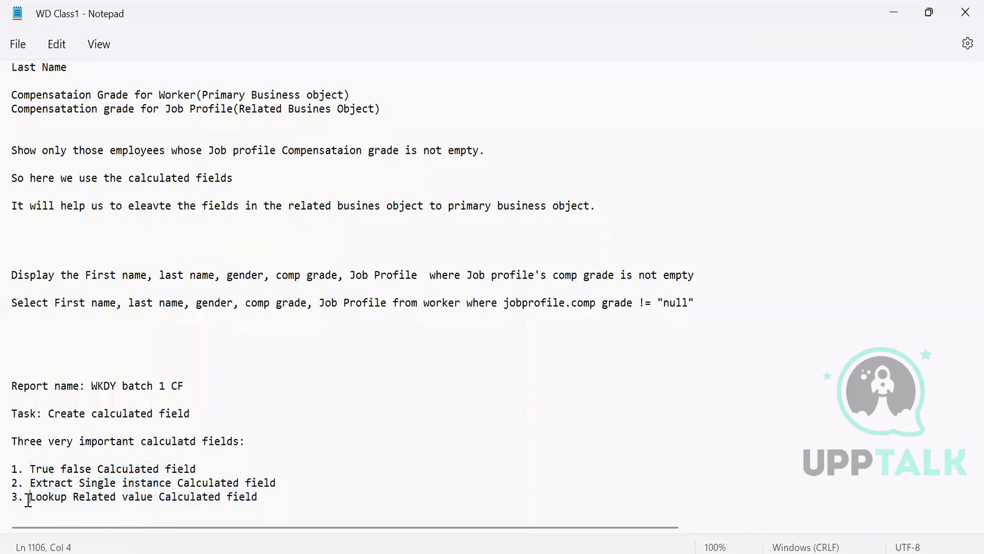
drag(29, 499, 259, 495)
click(57, 502)
drag(30, 497, 156, 497)
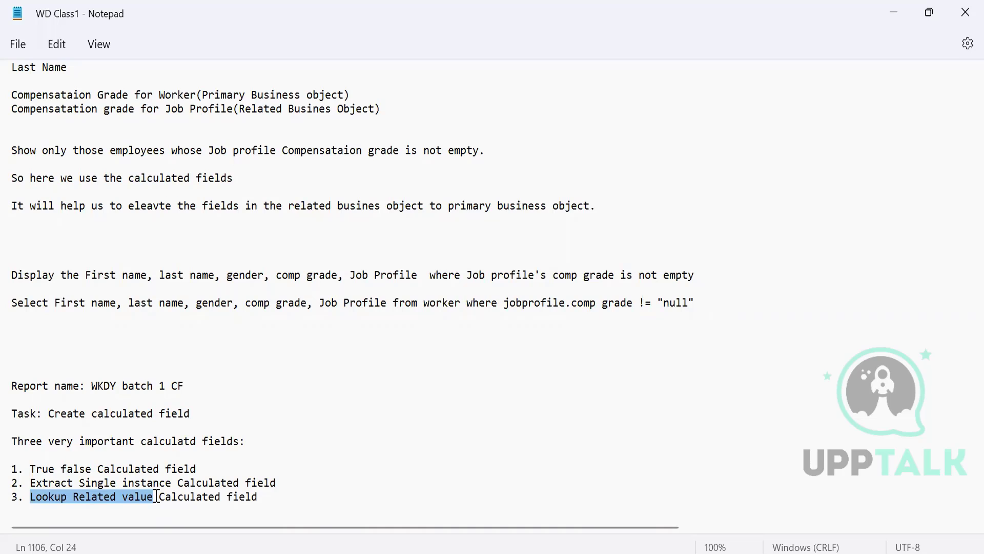
- Clear the notes highlight, close the report's Actions popup, and duplicate the WDLE7_Advance report tab
click(297, 497)
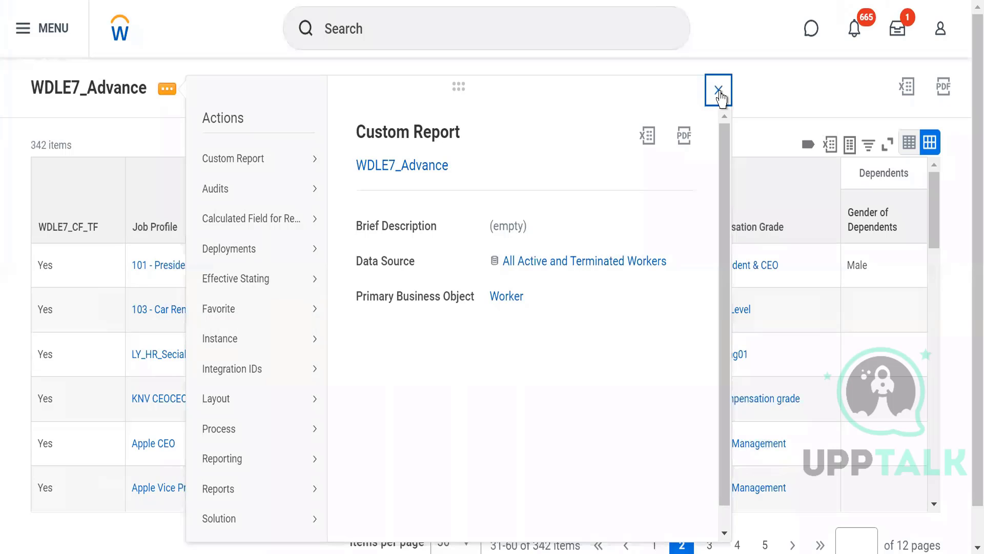
click(719, 94)
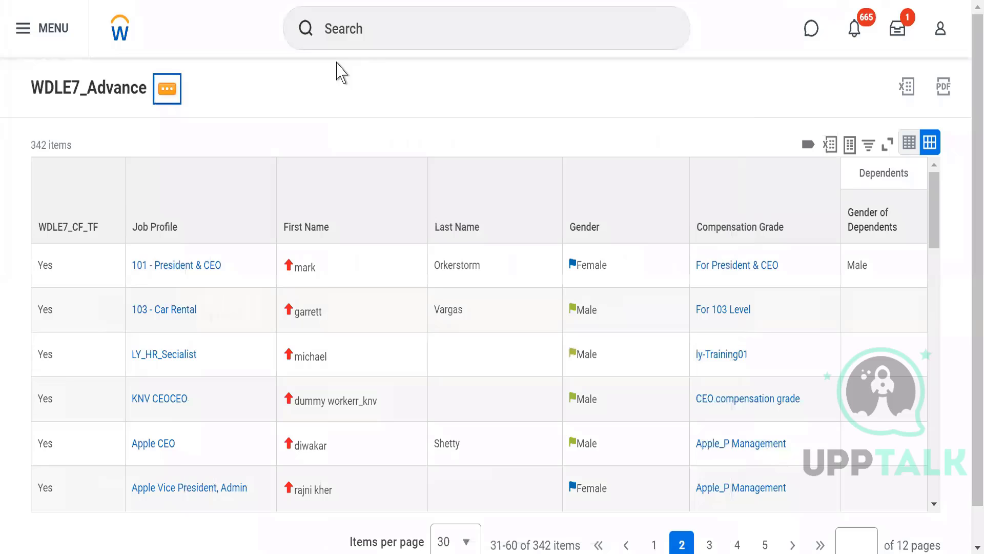
click(163, 93)
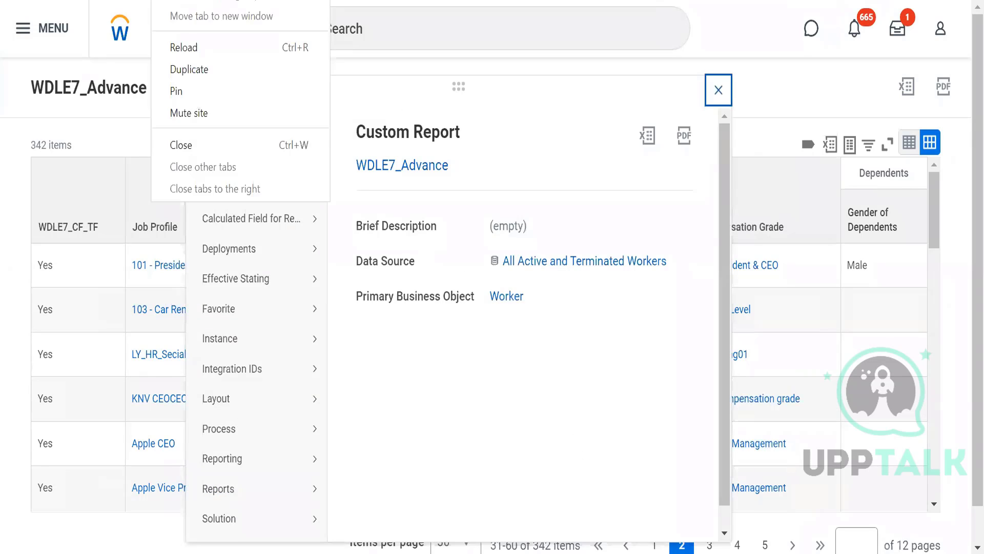
click(212, 70)
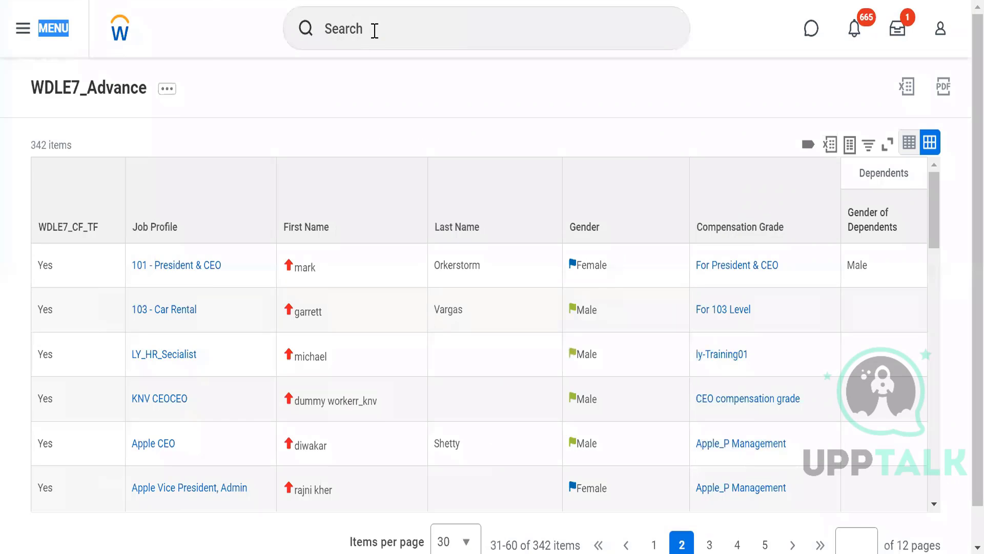
- Search 'cre cal fiel' and launch the Create Calculated Field task
click(375, 30)
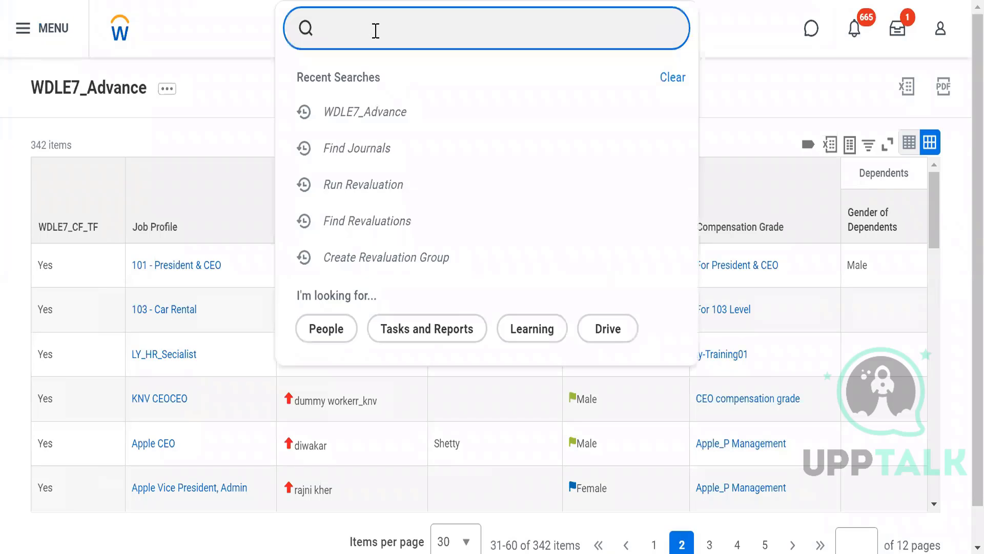
text(cre cal fiel)
key(BackSpace)
key(BackSpace)
key(BackSpace)
text(iel)
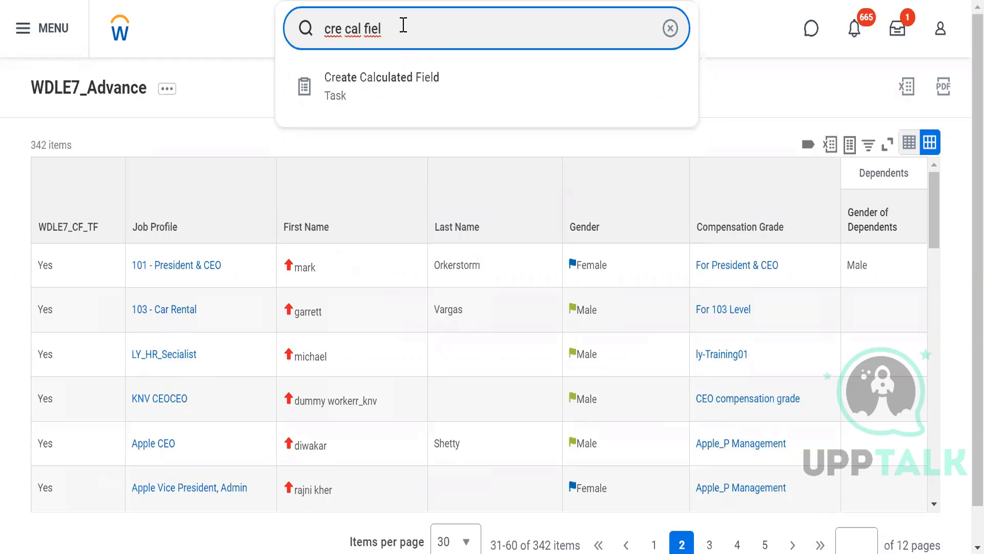
key(BackSpace)
key(BackSpace)
key(BackSpace)
key(BackSpace)
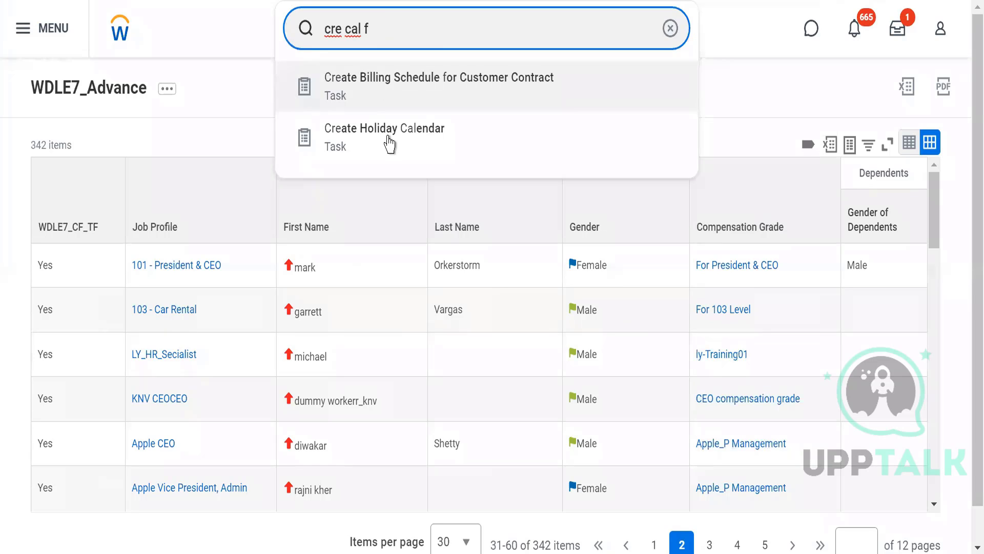
drag(387, 141, 392, 54)
click(393, 24)
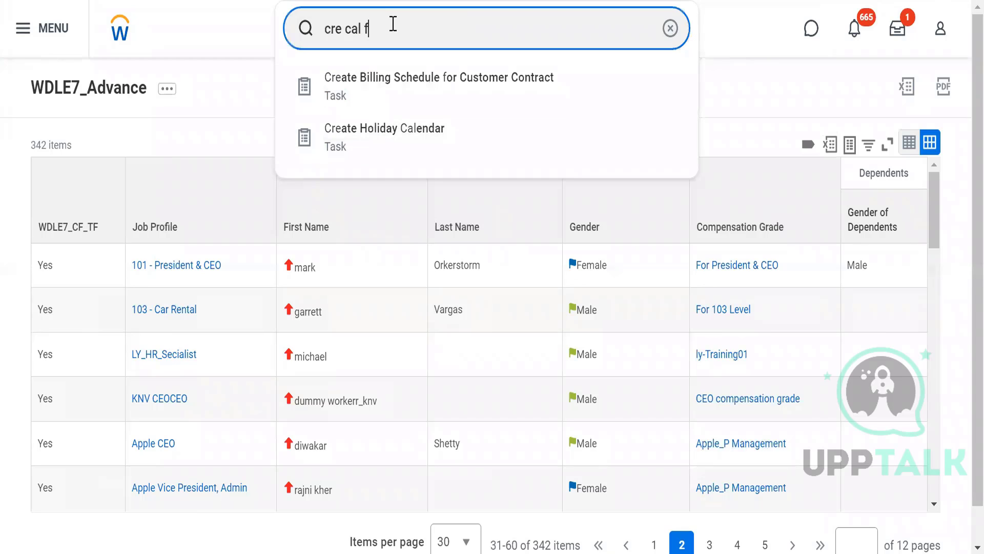
text(iel)
click(353, 92)
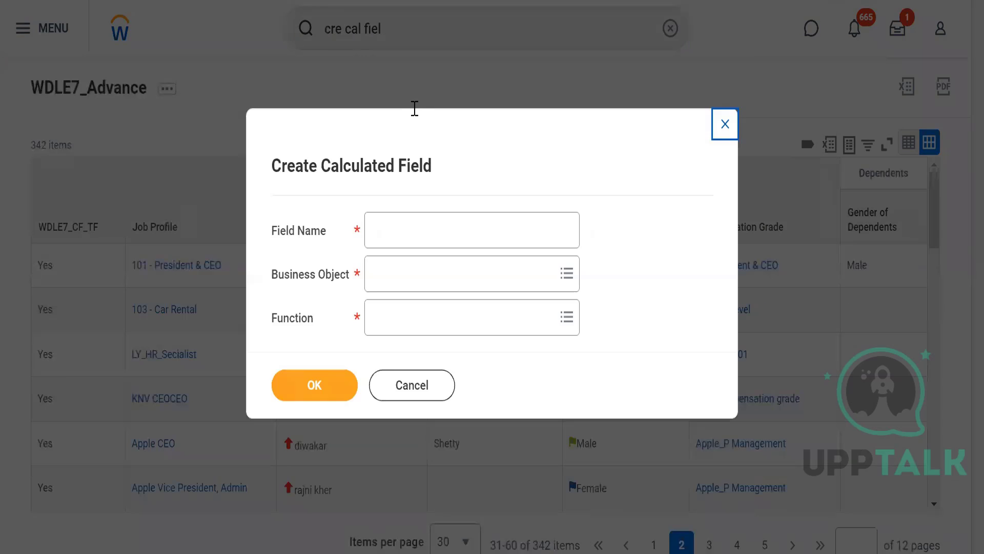
- Name the new calculated field WDLE7_CF_LRV
click(388, 224)
click(389, 224)
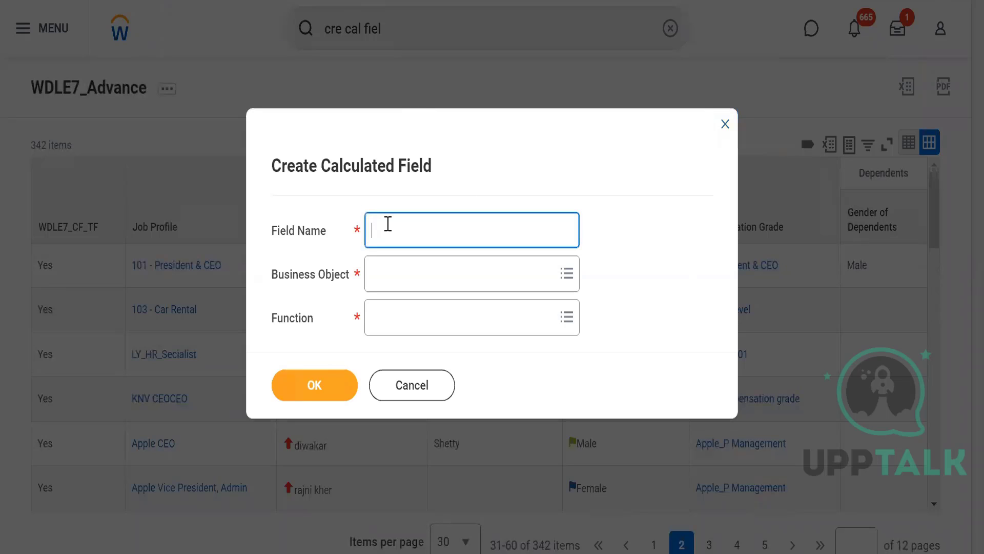
text(WDLE7_CF_LS)
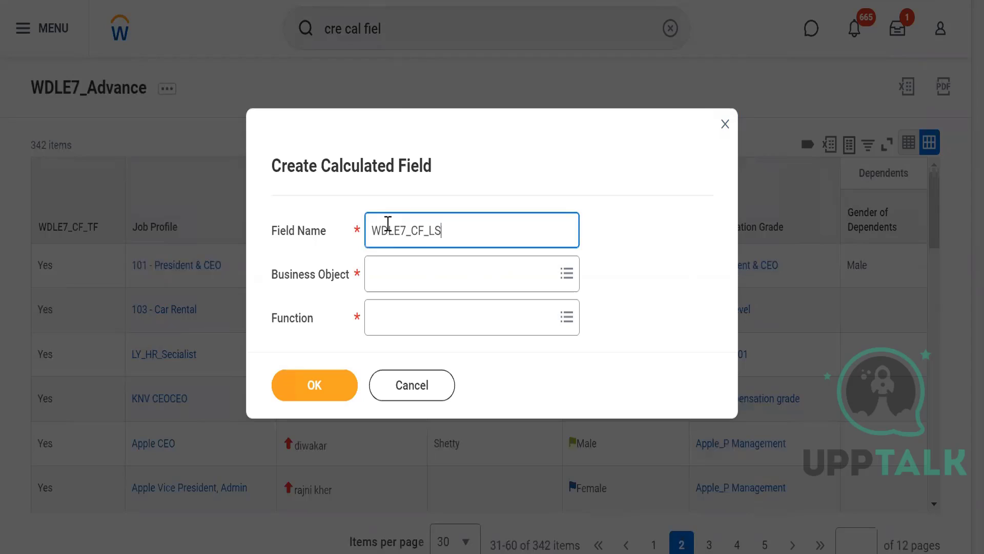
key(BackSpace)
text(RV)
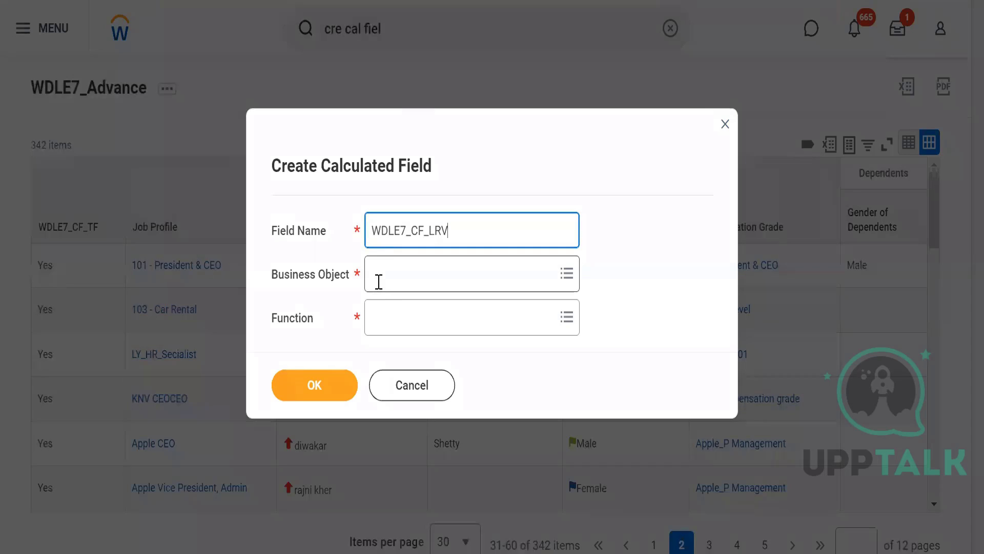
- Set Business Object to Worker and Function to Lookup Related Value
click(378, 280)
text(Worker)
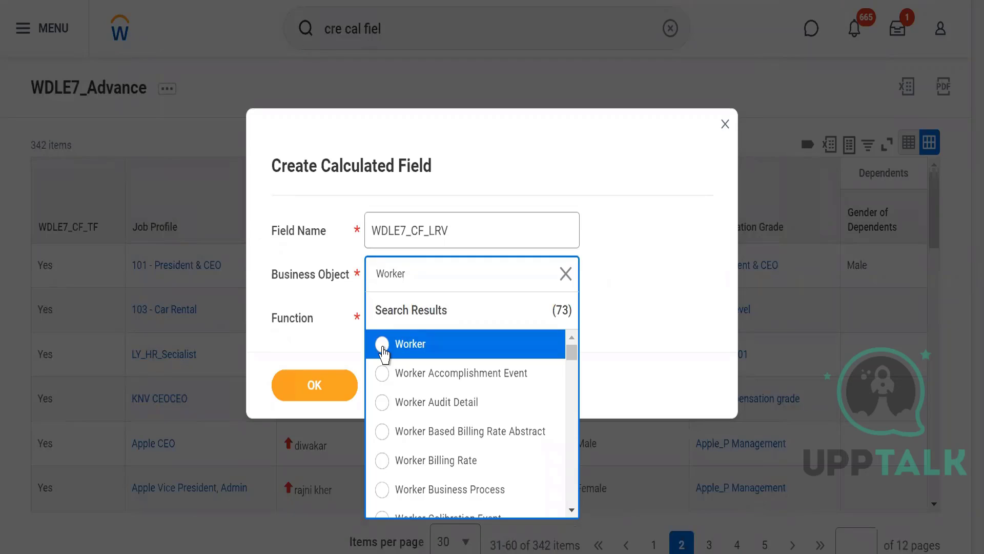
click(382, 345)
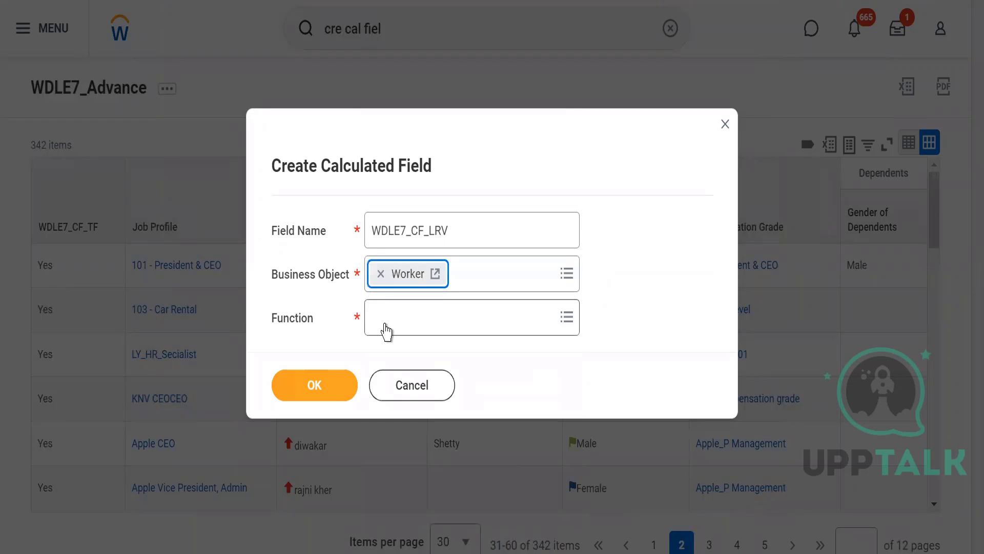
click(386, 323)
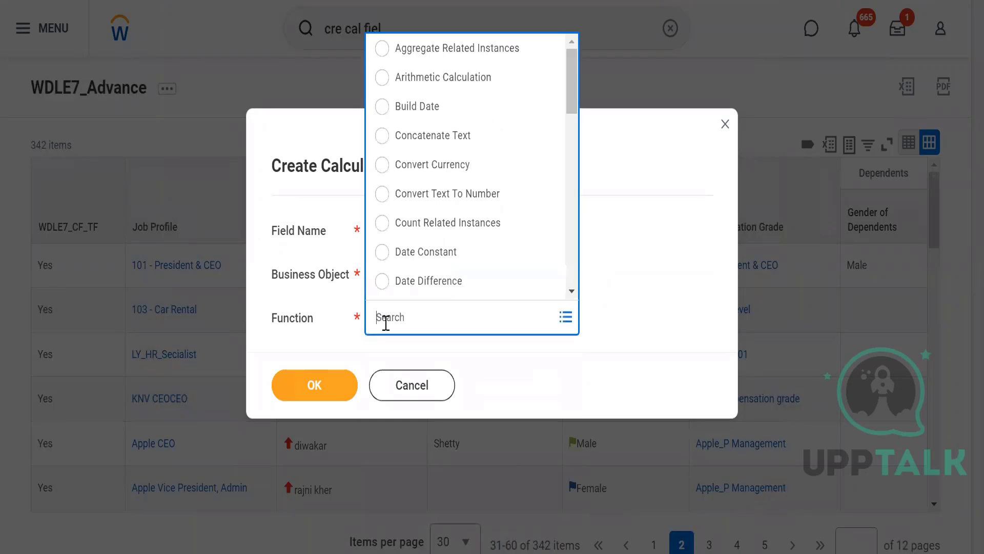
text(lookup related)
key(Return)
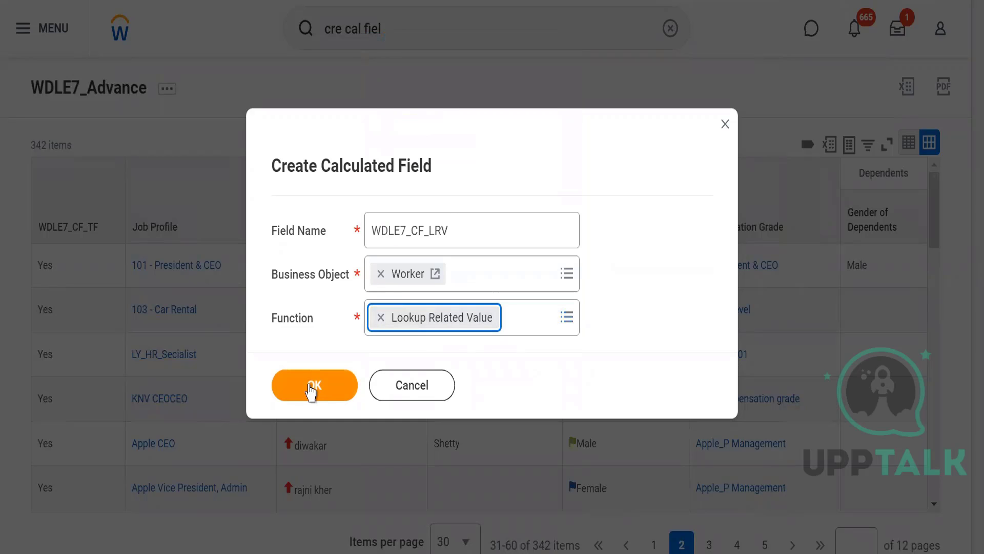
- Confirm the field settings and set Lookup Field to WDLE7_CF_ESI on Job Profile
click(310, 390)
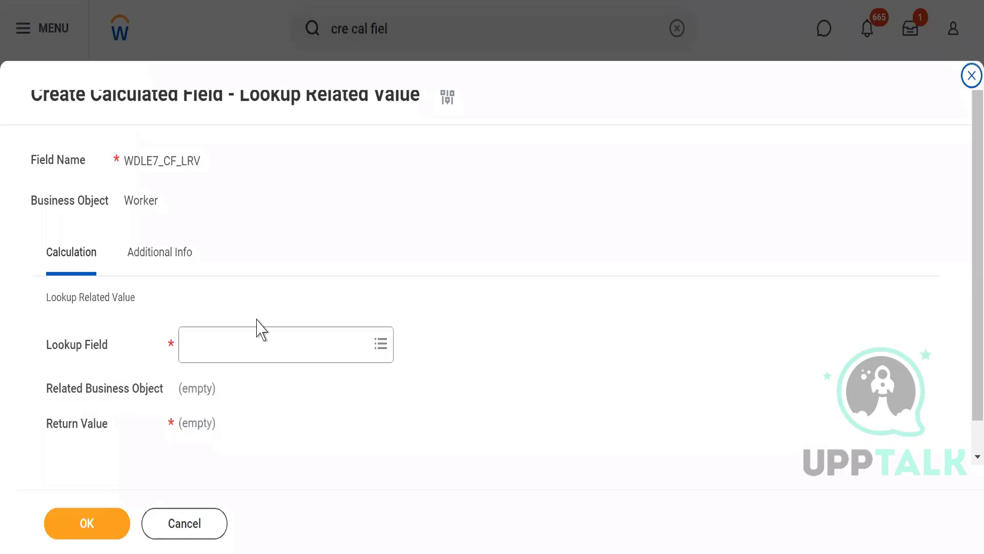
click(220, 351)
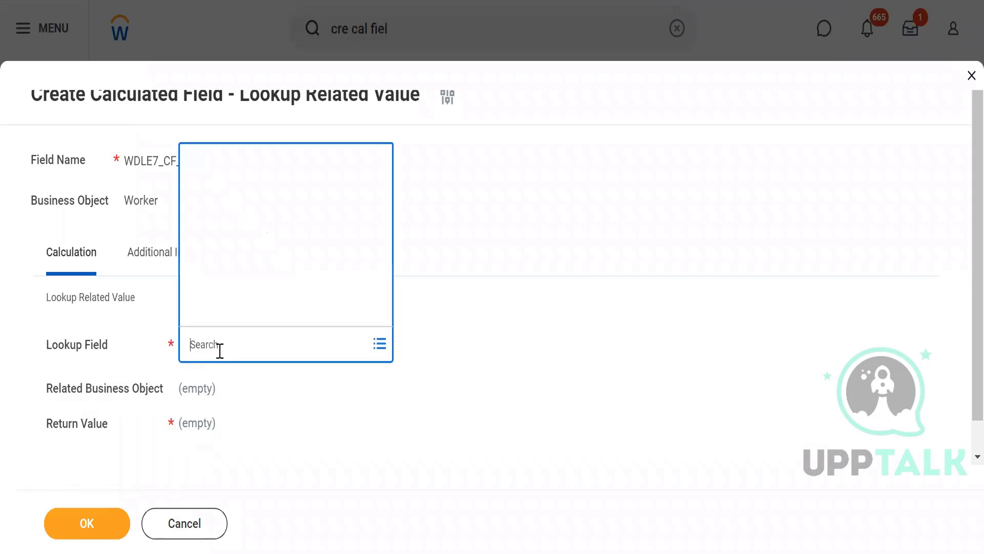
text(WDLE7)
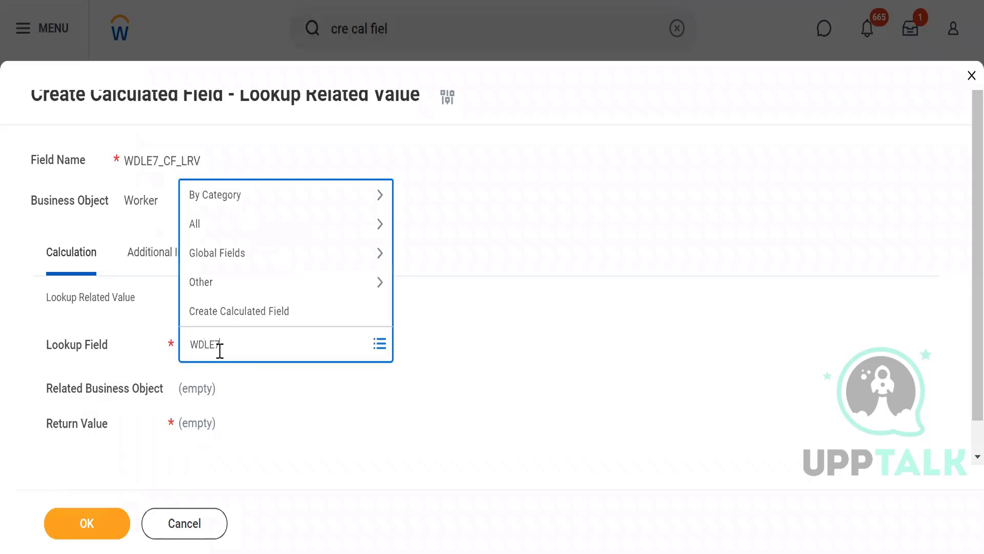
key(Return)
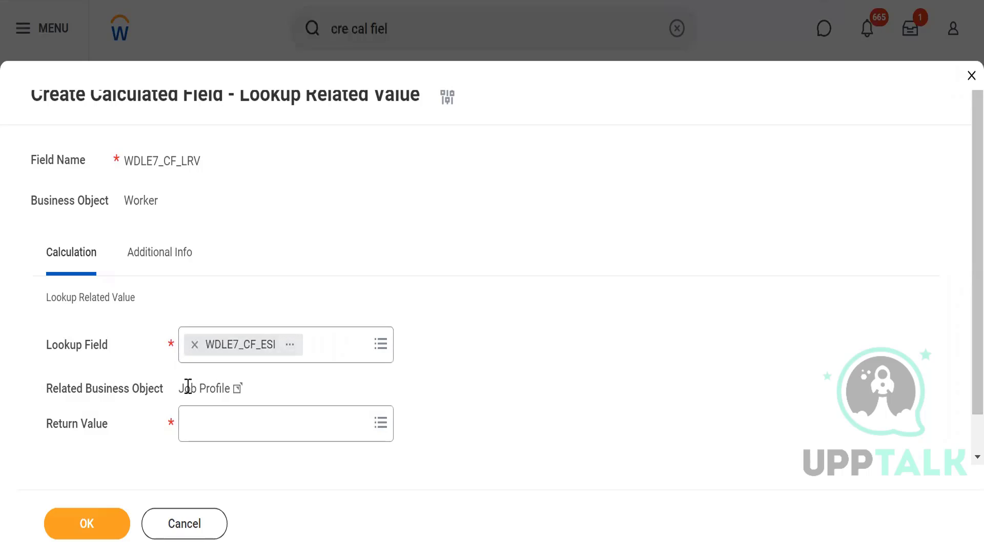
drag(188, 385, 218, 389)
- Set Return Value to All Active Job Profiles and save the calculated field
click(209, 426)
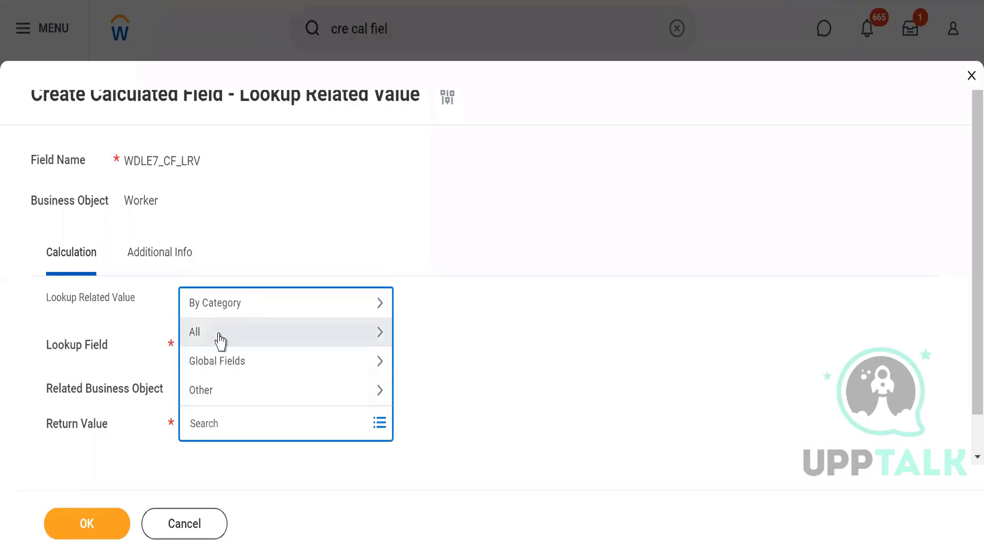
click(219, 341)
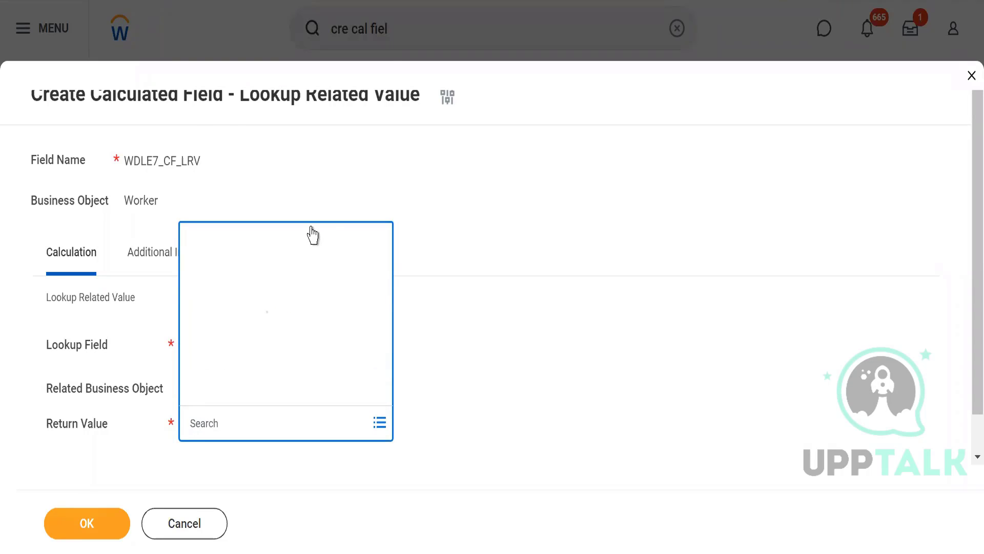
scroll(388, 131, down, 5)
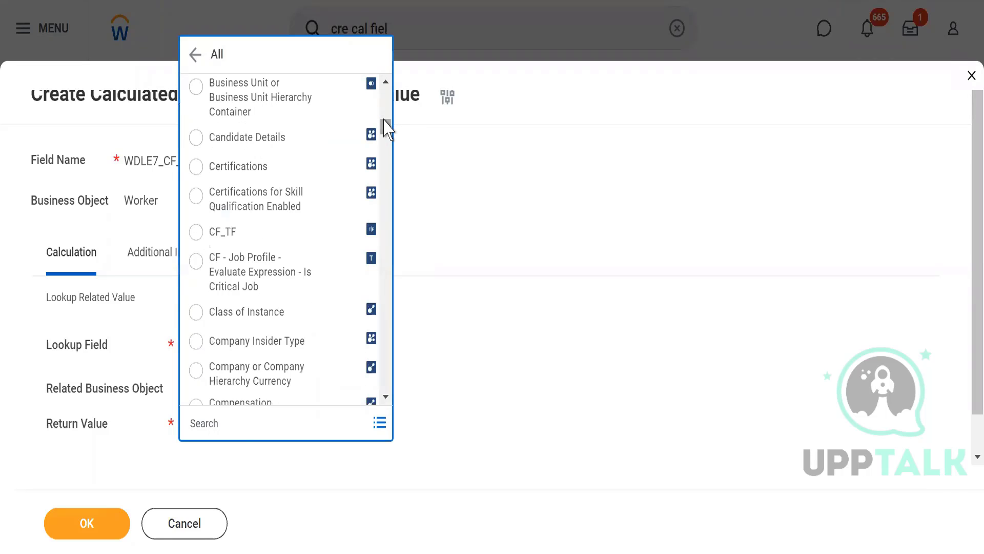
mouse_move(385, 121)
mouse_down()
mouse_move(385, 100)
mouse_move(388, 110)
mouse_up()
click(195, 258)
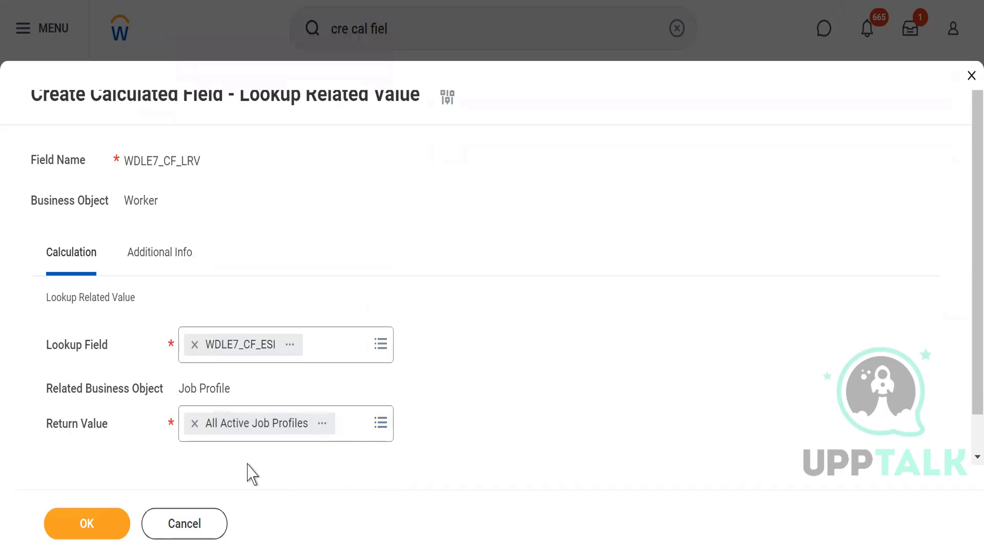
click(71, 531)
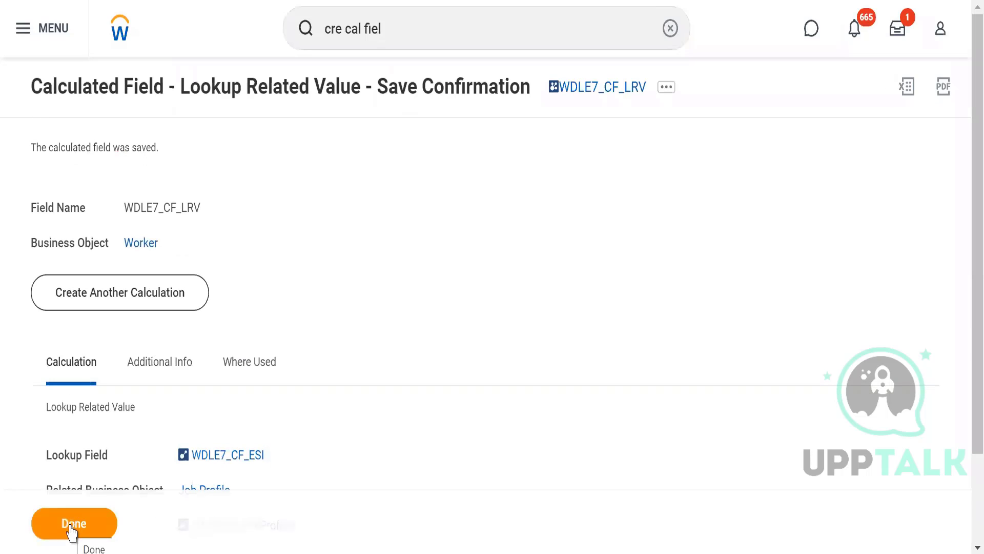
- Finish the save and open the WDLE7_Advance report definition via Custom Report > Edit
click(72, 530)
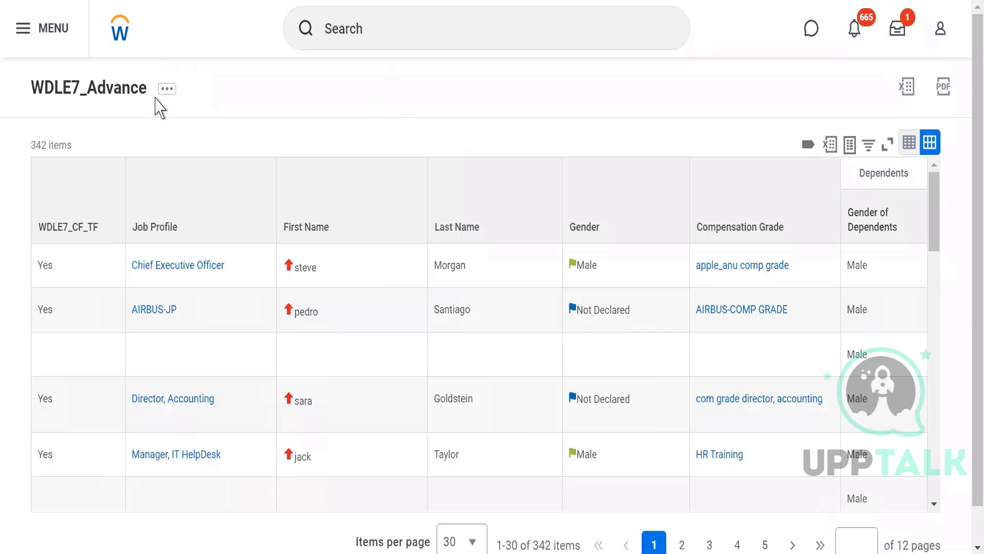
click(167, 97)
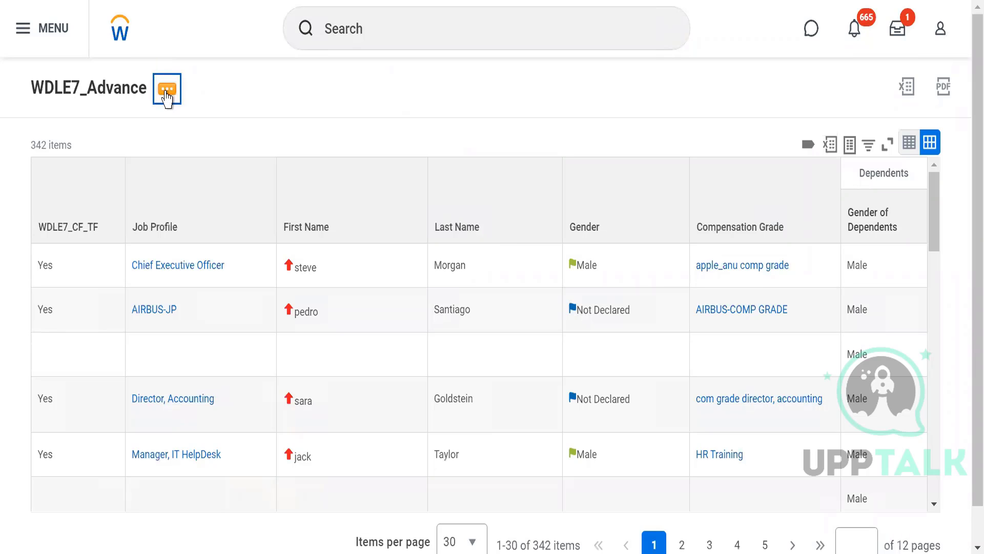
mouse_move(258, 167)
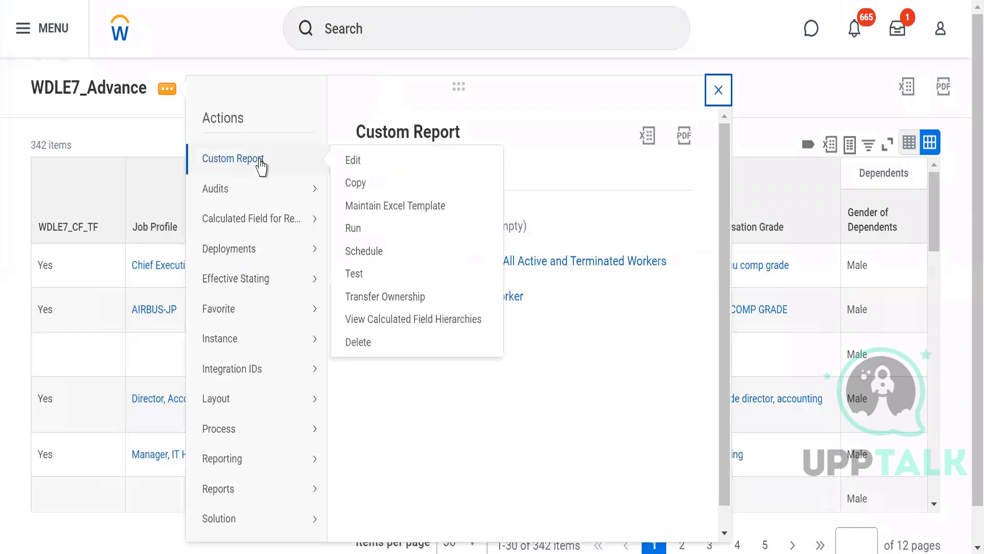
click(353, 163)
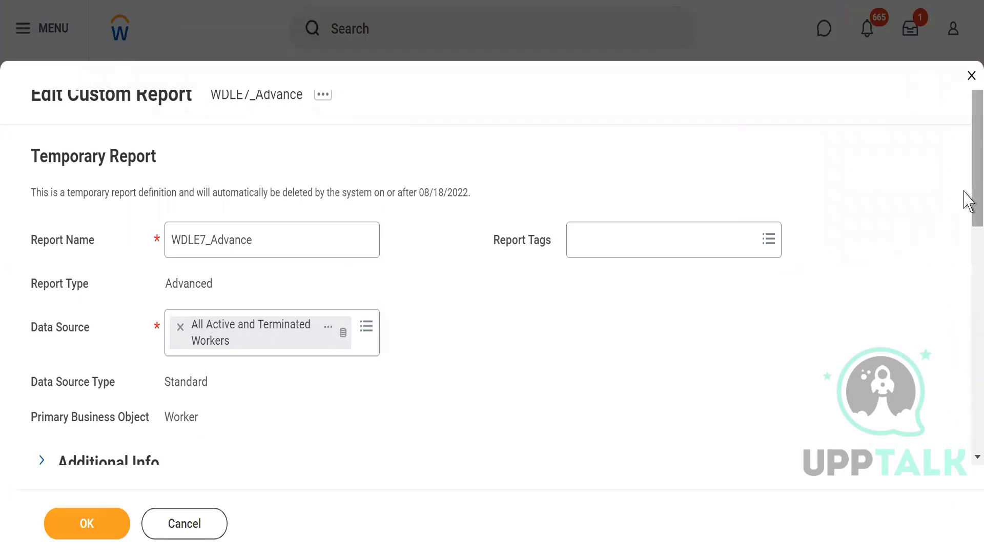
- Add a WDLE7_CF_LRV column with heading override 'All active Job Profiles'
scroll(968, 279, down, 2)
scroll(968, 279, down, 8)
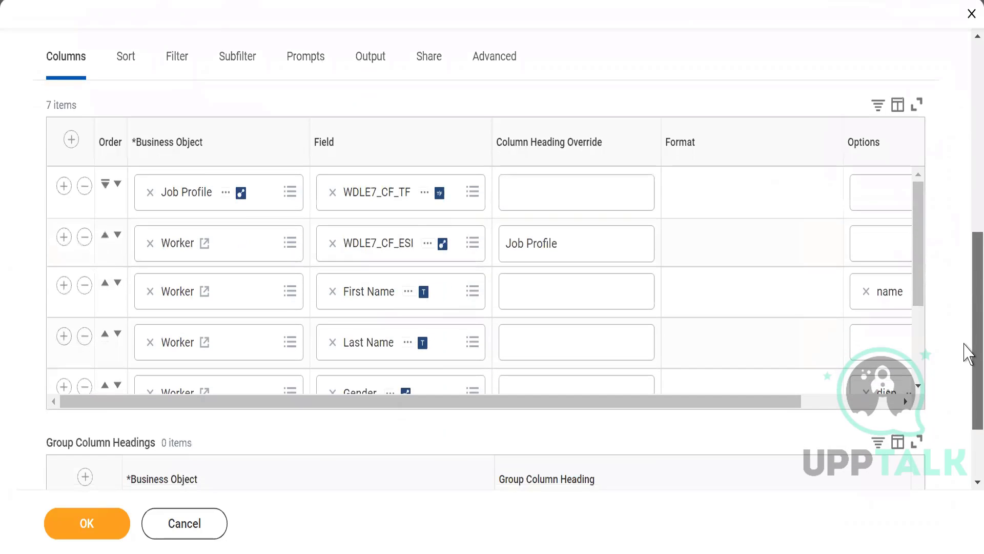
click(71, 140)
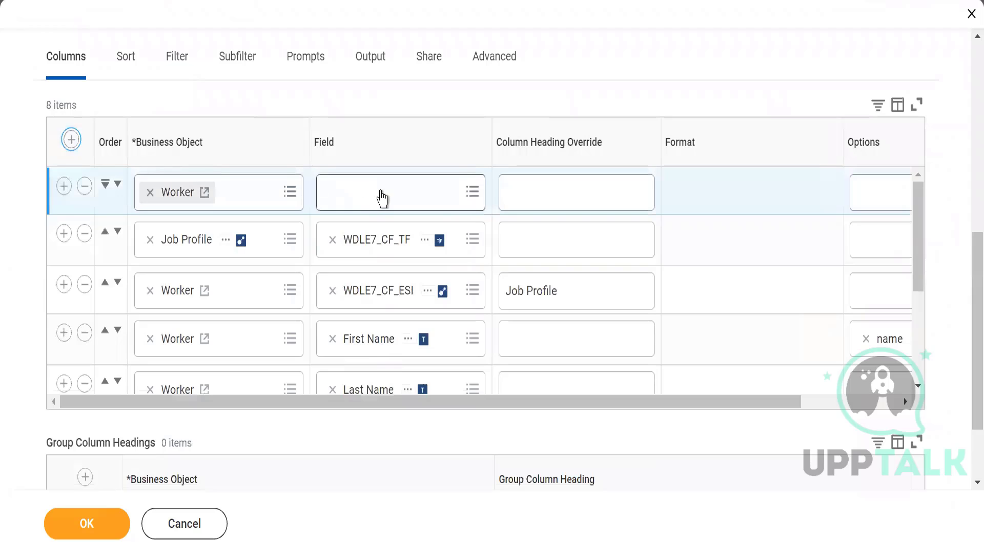
click(382, 198)
text(WDLE)
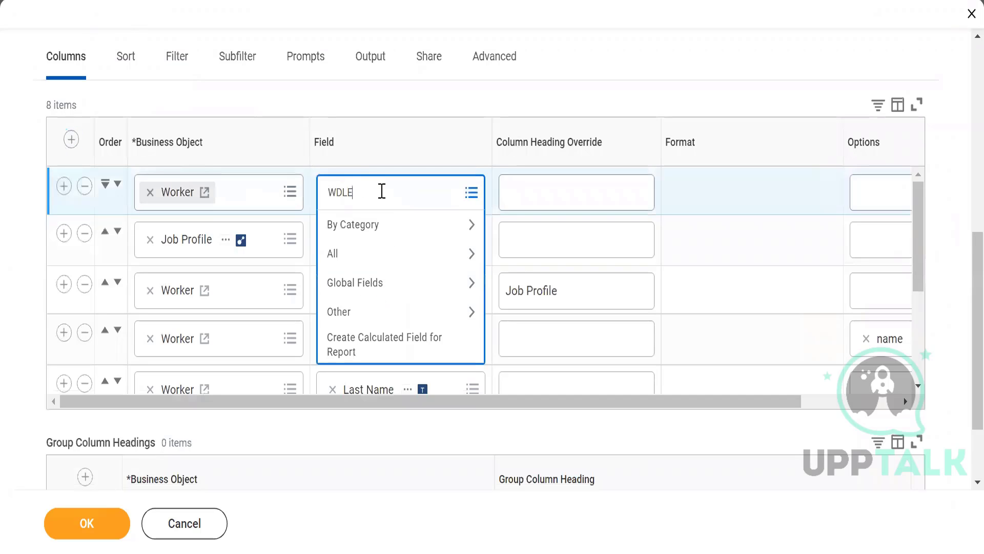
text(7_)
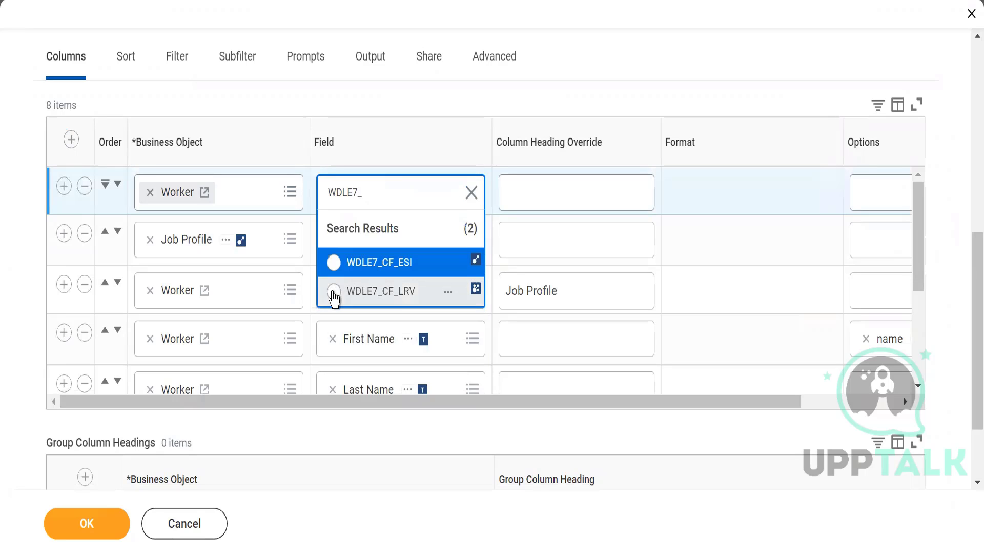
click(333, 293)
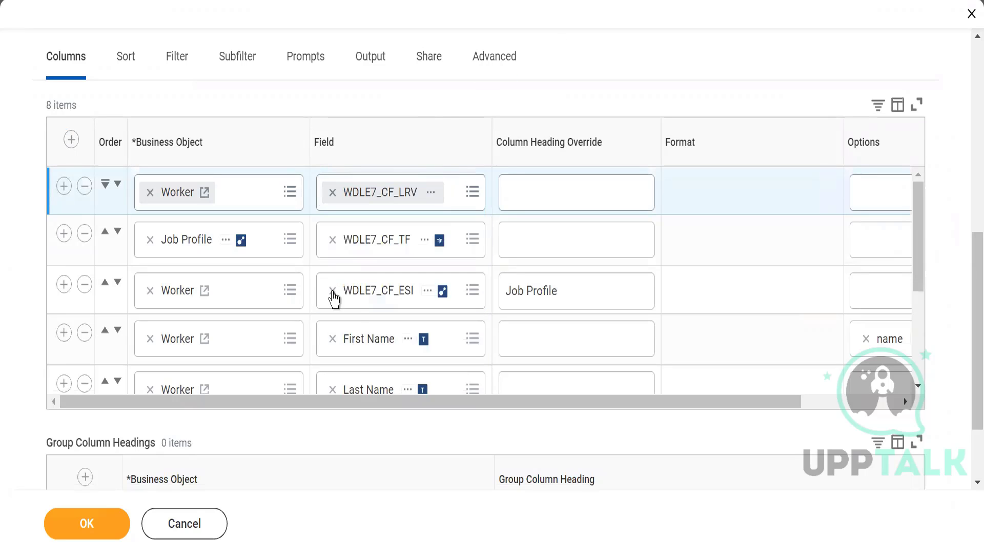
click(549, 185)
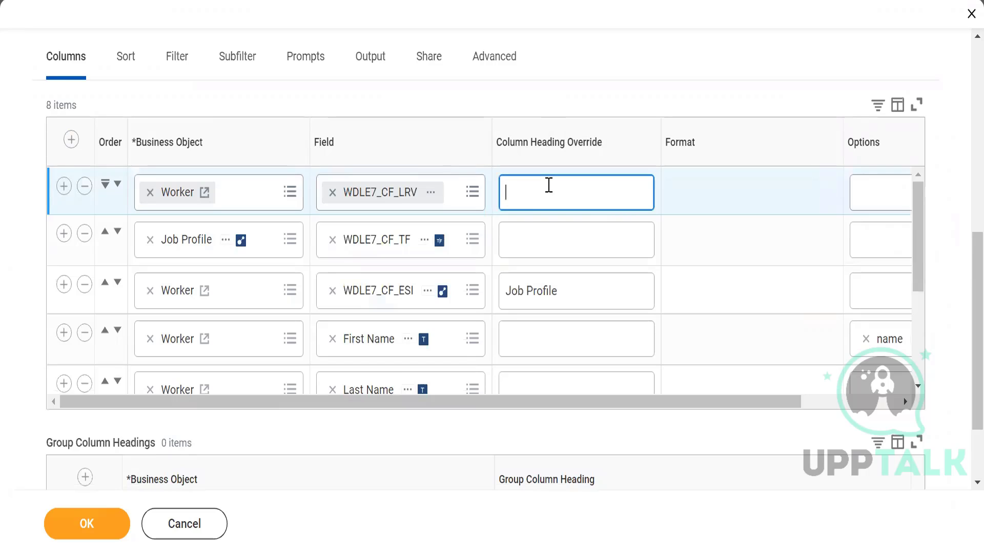
text(All active Job Pr)
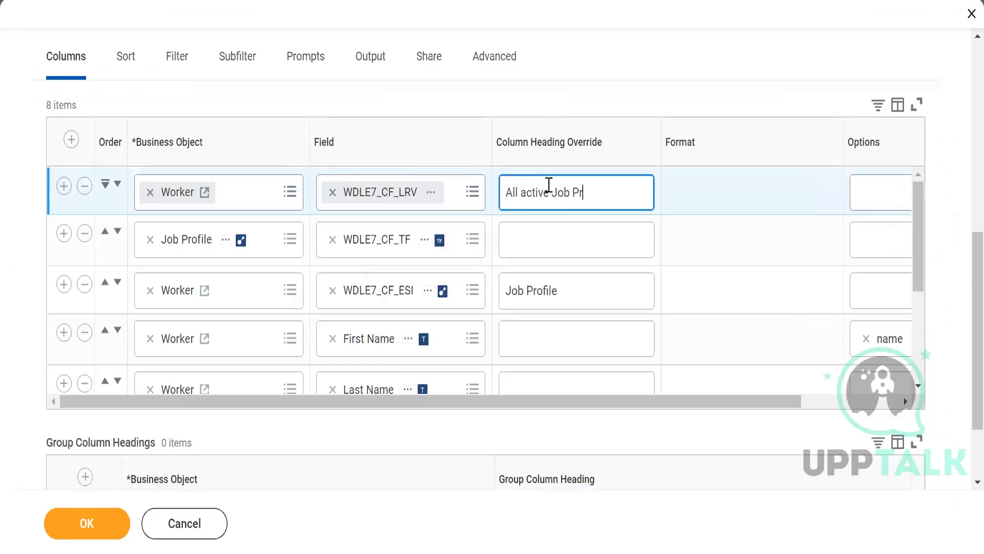
text(ofiles)
- Correct the heading to 'All Active Job Profiles', save the report definition, and run it
click(525, 196)
key(BackSpace)
text(A)
click(645, 68)
click(89, 525)
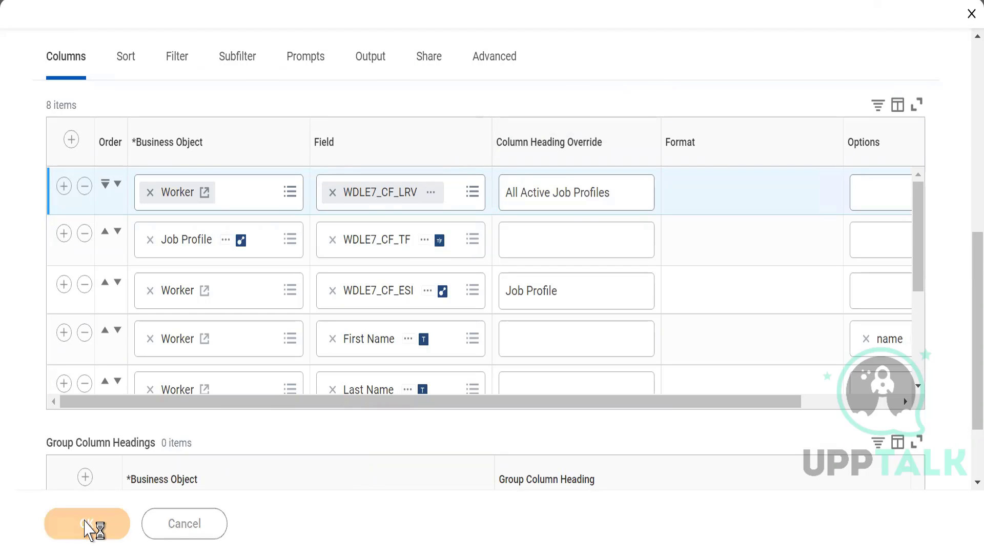
click(85, 526)
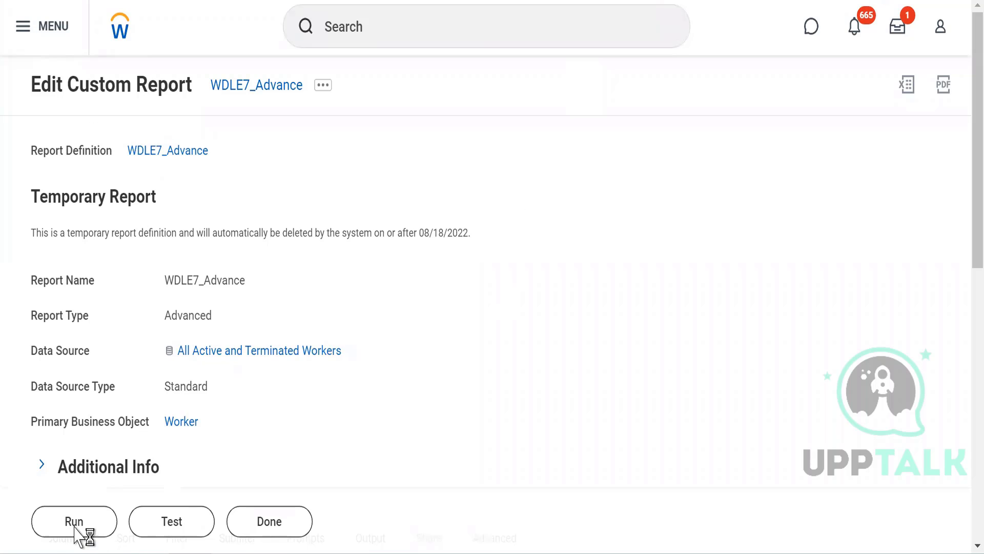
click(75, 530)
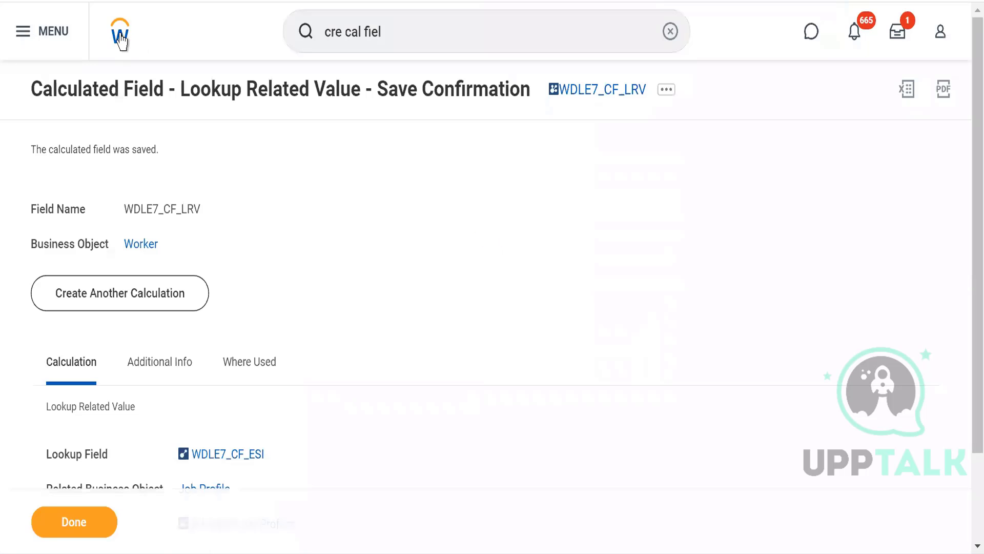
click(121, 40)
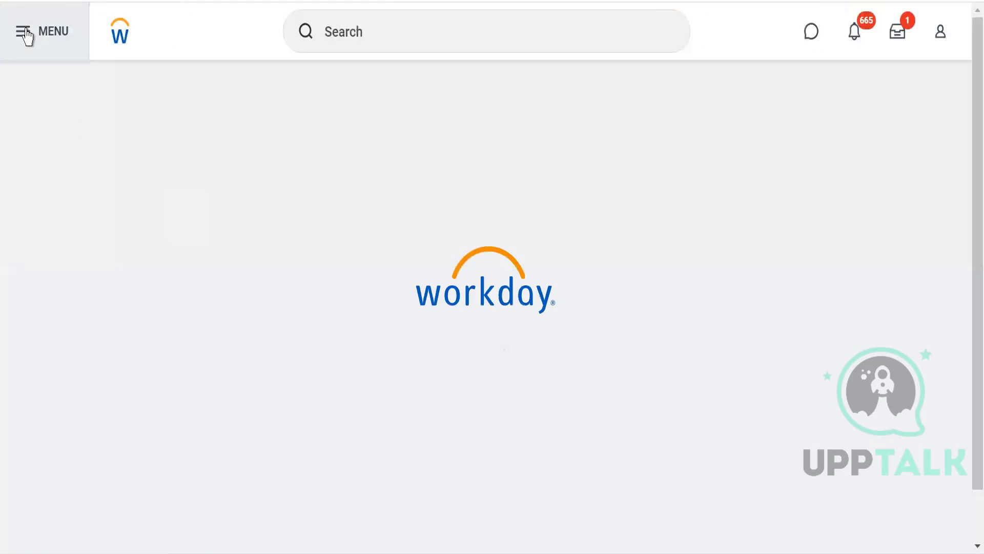
click(23, 34)
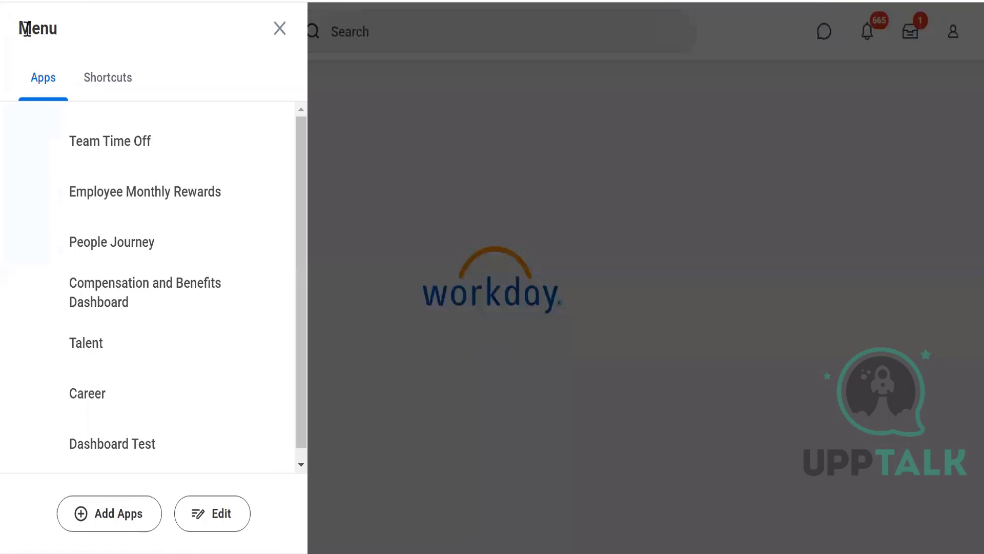
scroll(302, 249, down, 1)
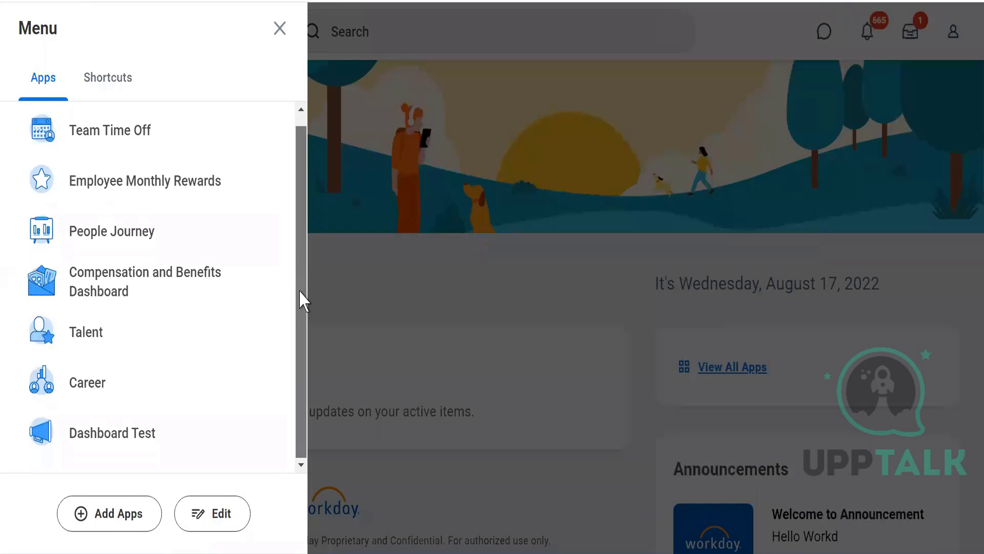
click(786, 84)
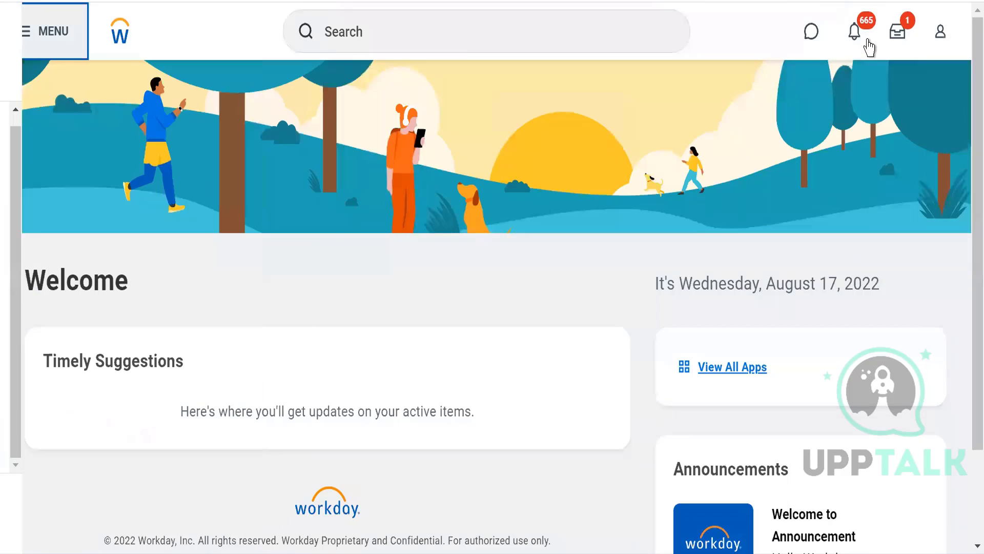
click(855, 33)
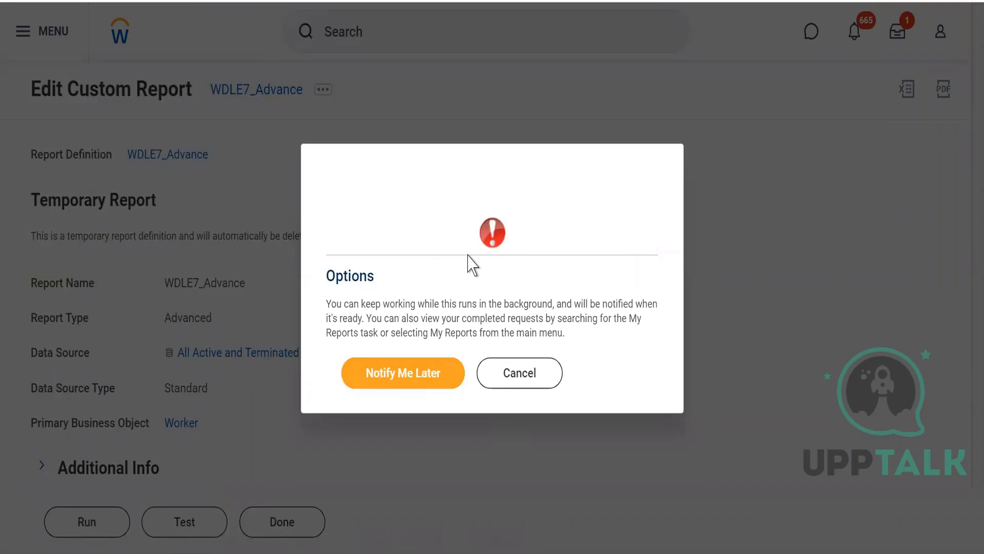
- Dismiss the background-run options and reopen WDLE7_Advance in the editor to review its columns
click(512, 393)
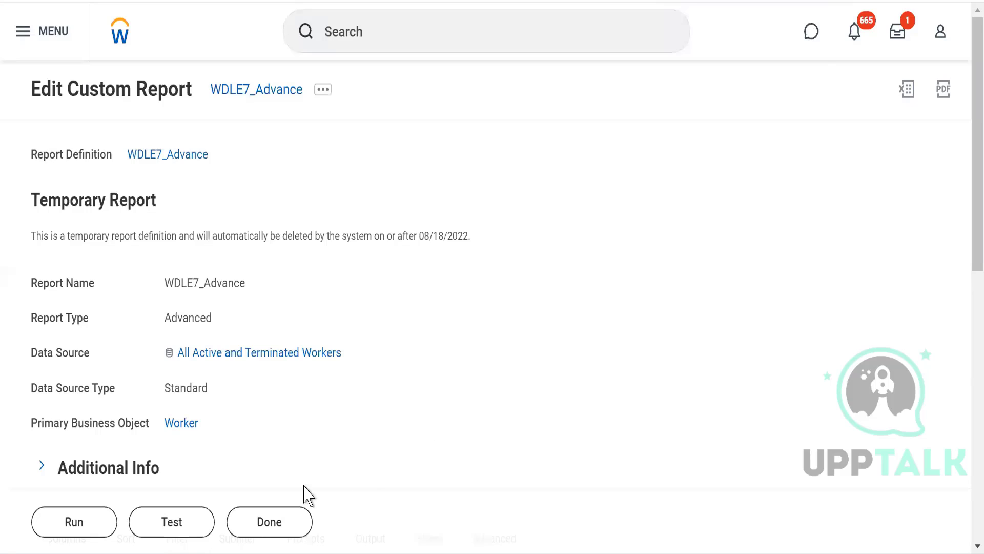
click(324, 96)
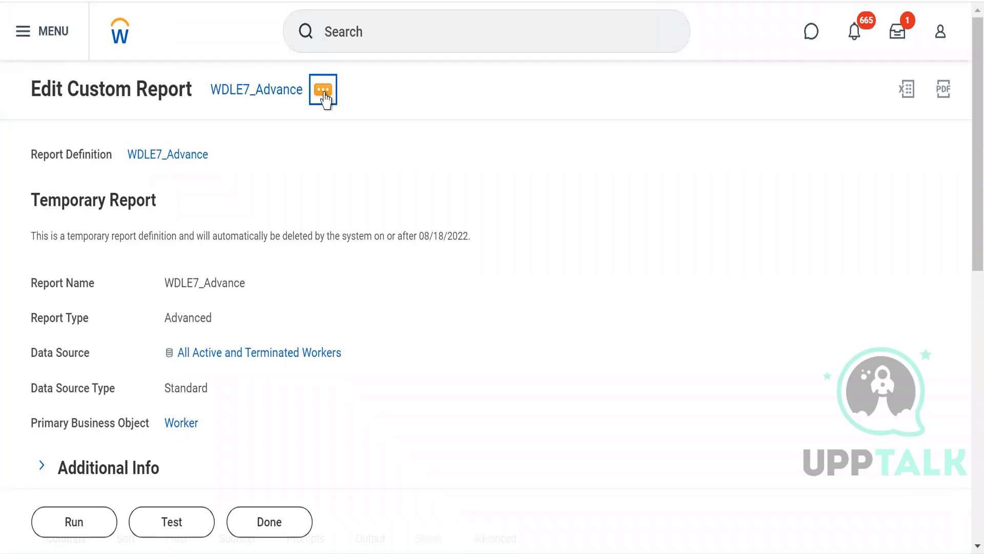
click(324, 98)
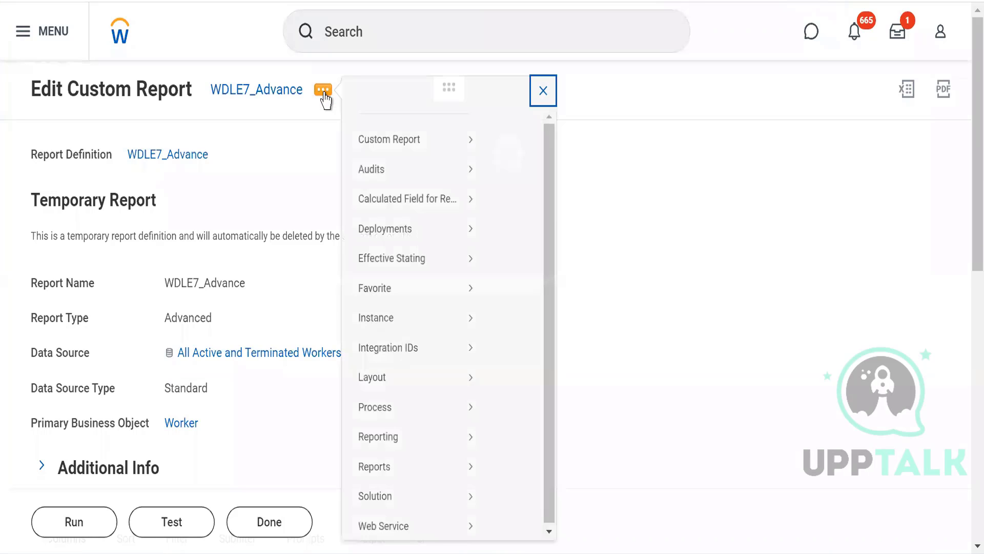
mouse_move(404, 169)
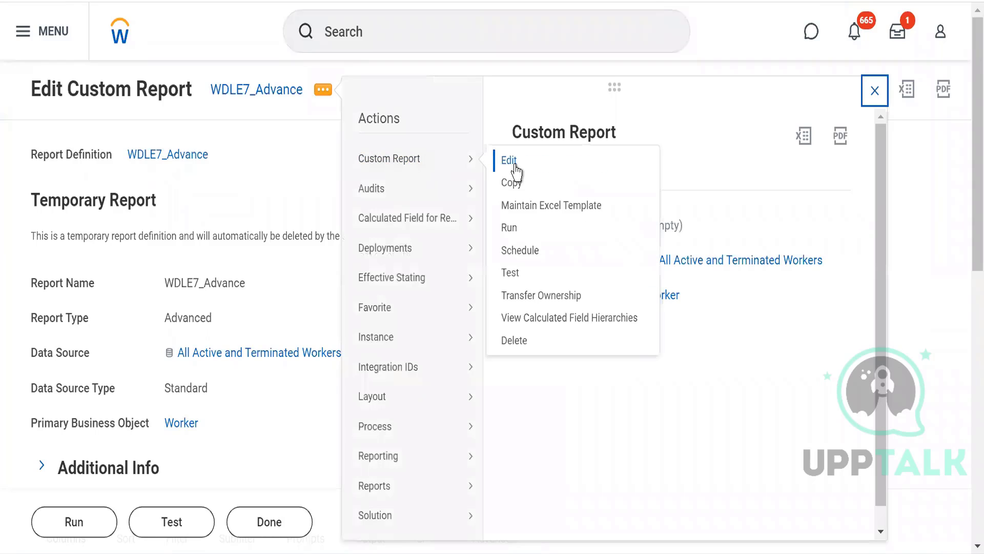
click(514, 167)
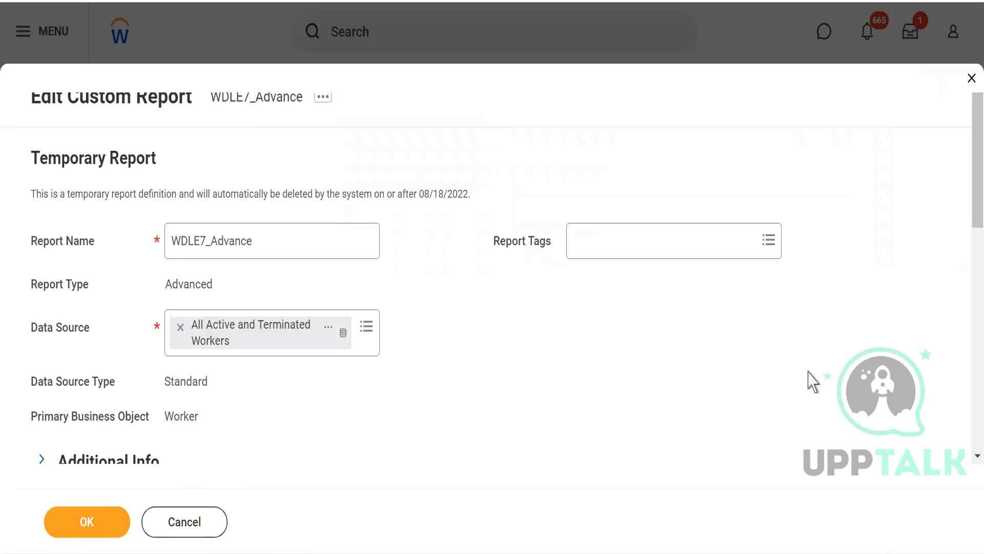
scroll(969, 306, down, 1)
scroll(968, 308, down, 8)
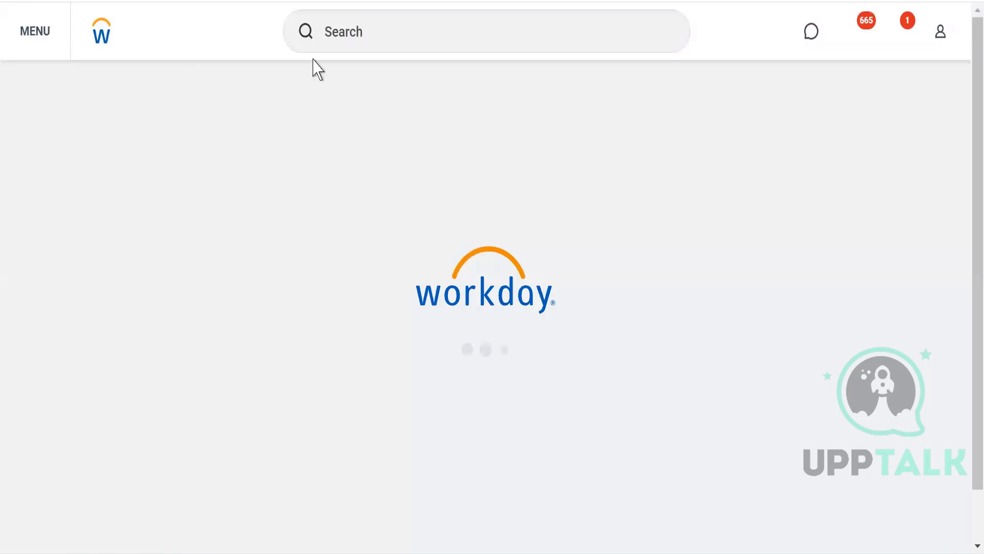
- Search for WDLE7_CF_LRV across more categories and open its calculated field page
click(373, 31)
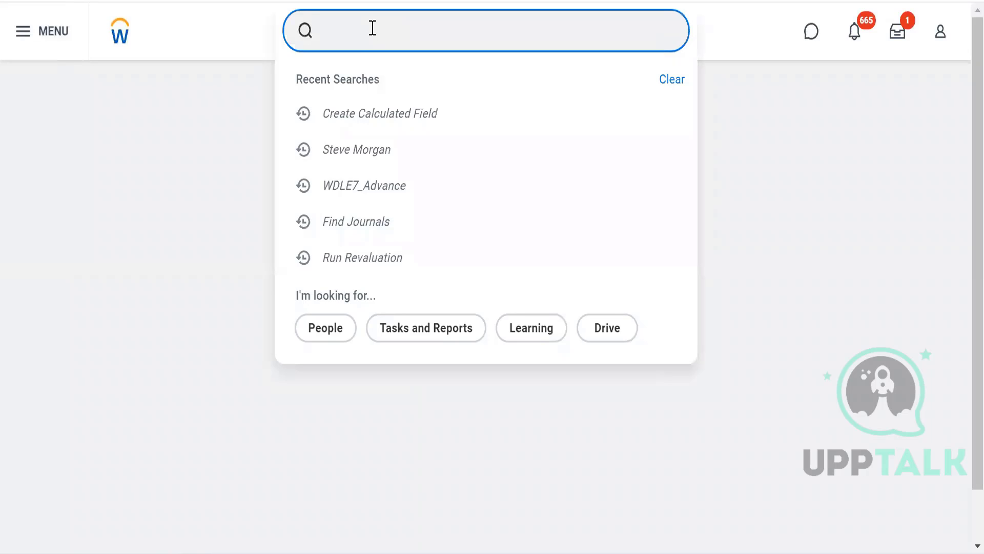
text(WDLE&_CF)
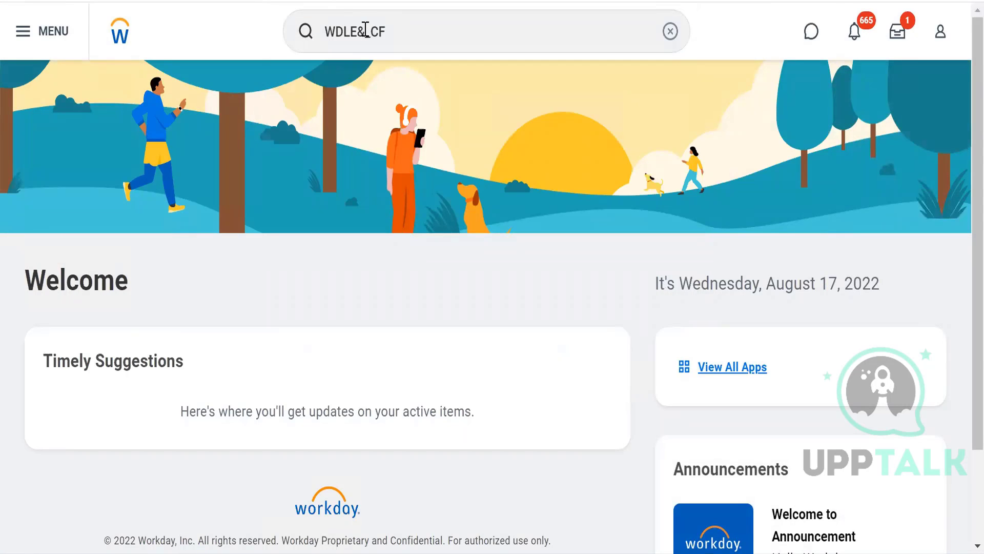
click(363, 49)
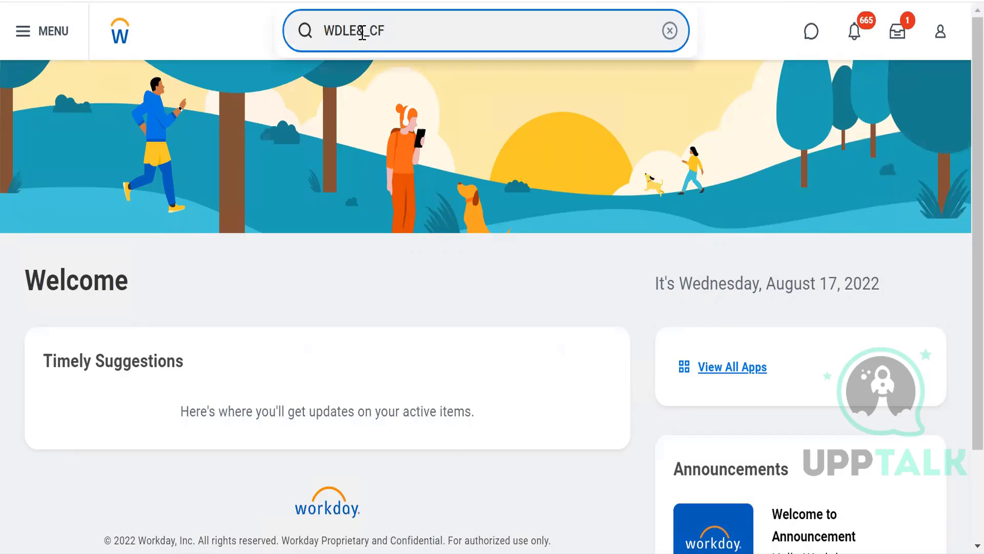
click(363, 30)
key(BackSpace)
text(7_CF_LRV)
key(Return)
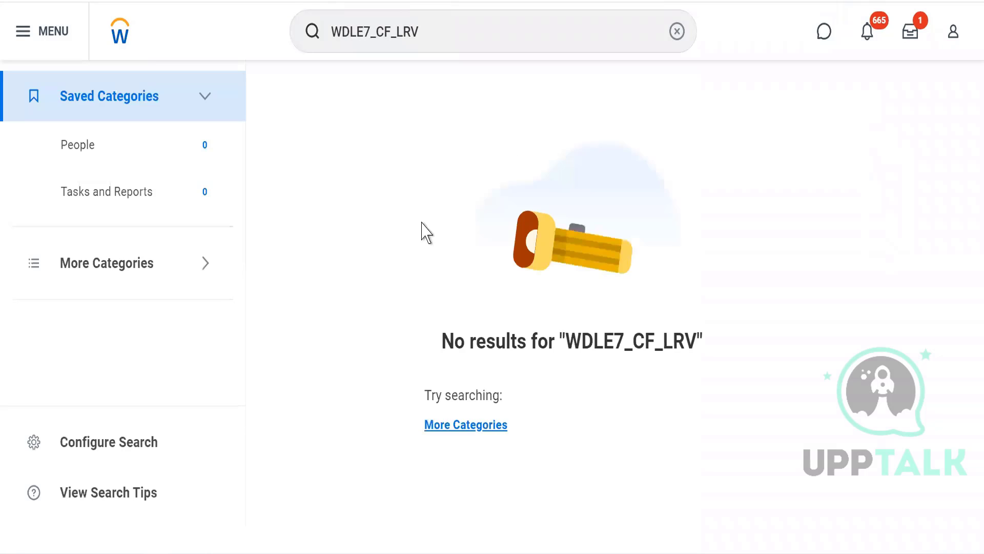
click(431, 428)
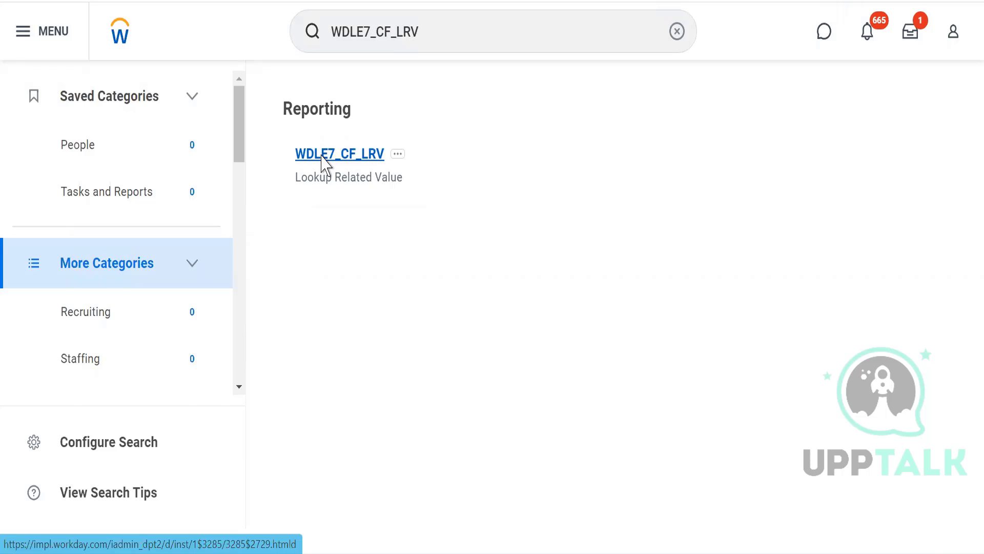
click(323, 163)
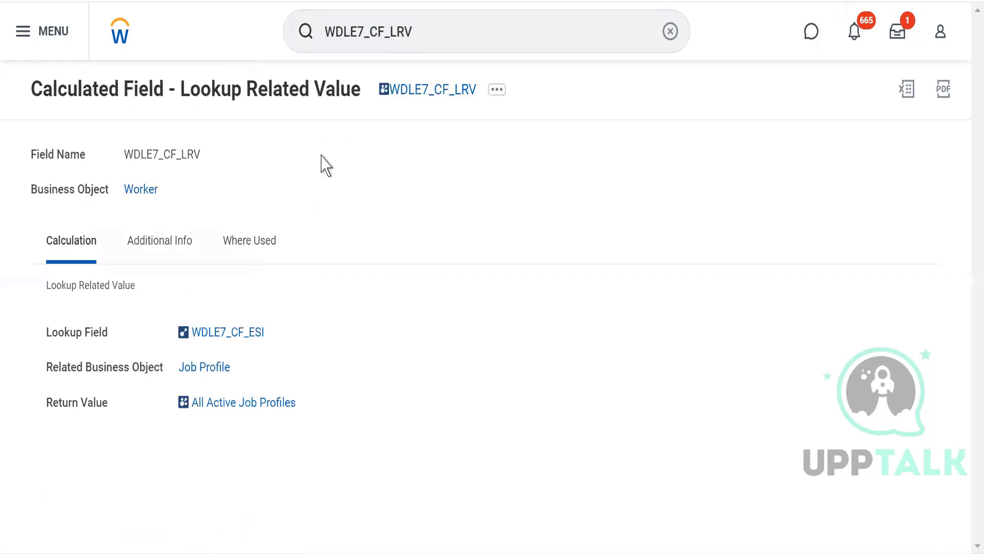
- Open the WDLE7_CF_LRV calculated field for editing from its related actions
click(497, 90)
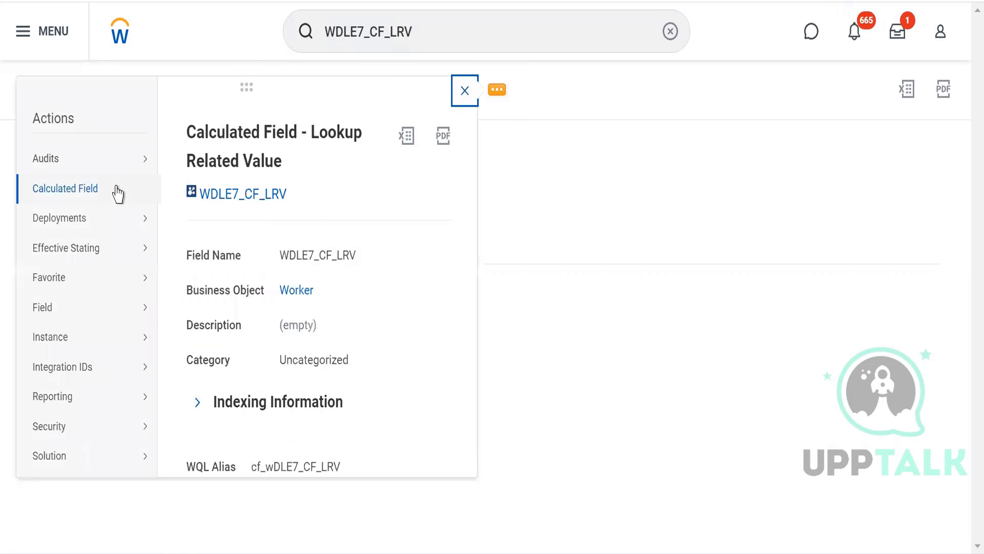
mouse_move(117, 196)
click(187, 195)
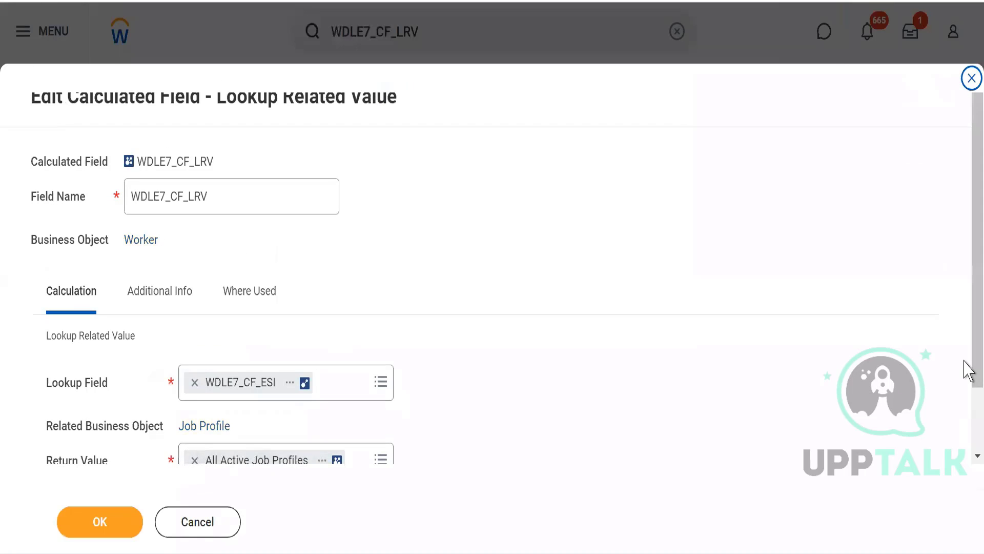
drag(967, 369, 969, 430)
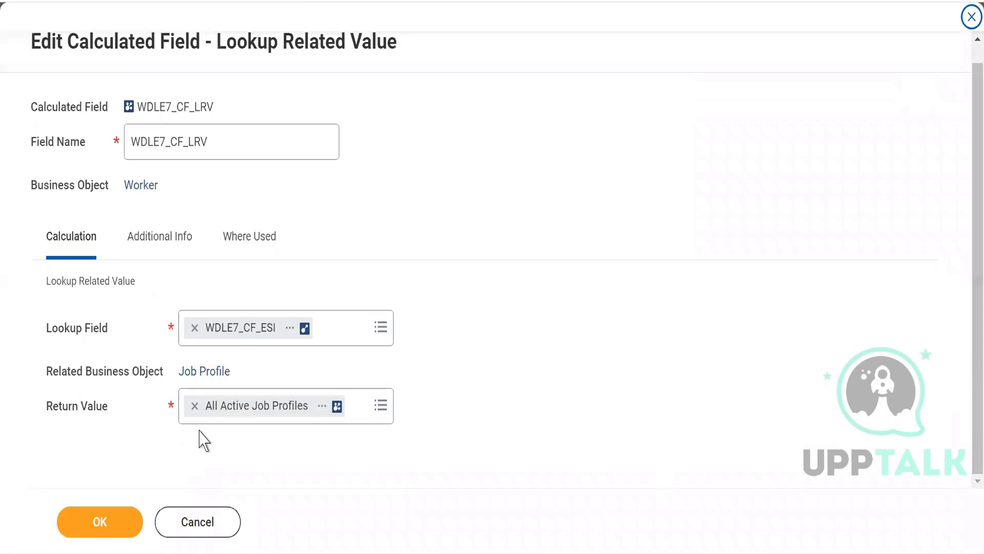
- Replace the All Active Job Profiles Return Value with Compensation Grade Profile from the All list
click(195, 405)
click(195, 406)
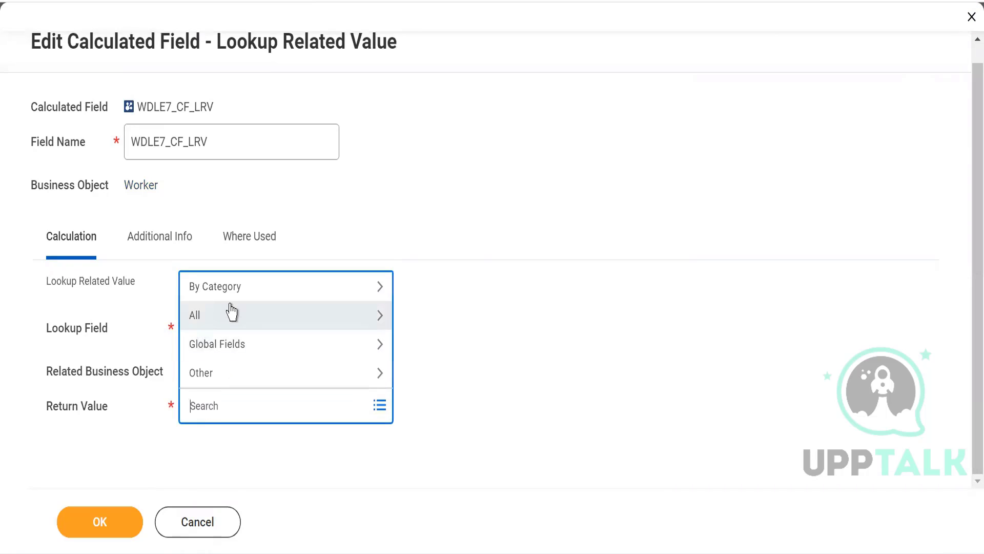
click(233, 313)
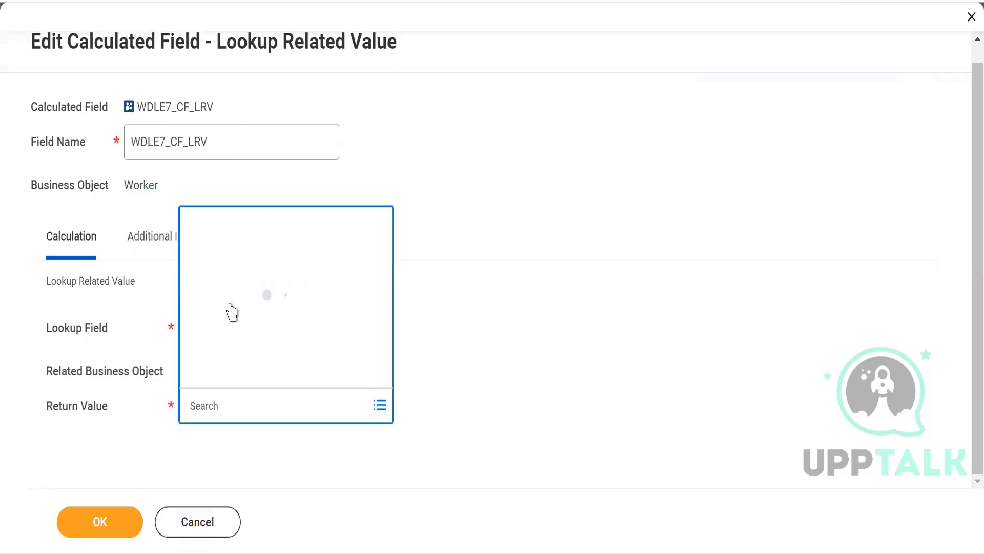
scroll(389, 141, down, 10)
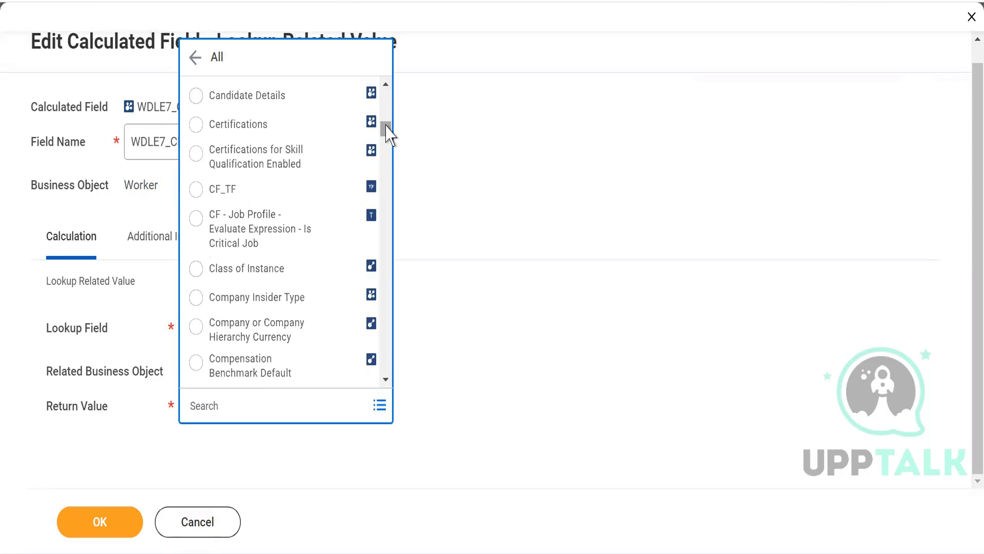
scroll(389, 136, up, 5)
scroll(391, 137, down, 4)
scroll(391, 134, down, 3)
scroll(391, 135, up, 3)
scroll(390, 141, down, 5)
scroll(390, 143, down, 2)
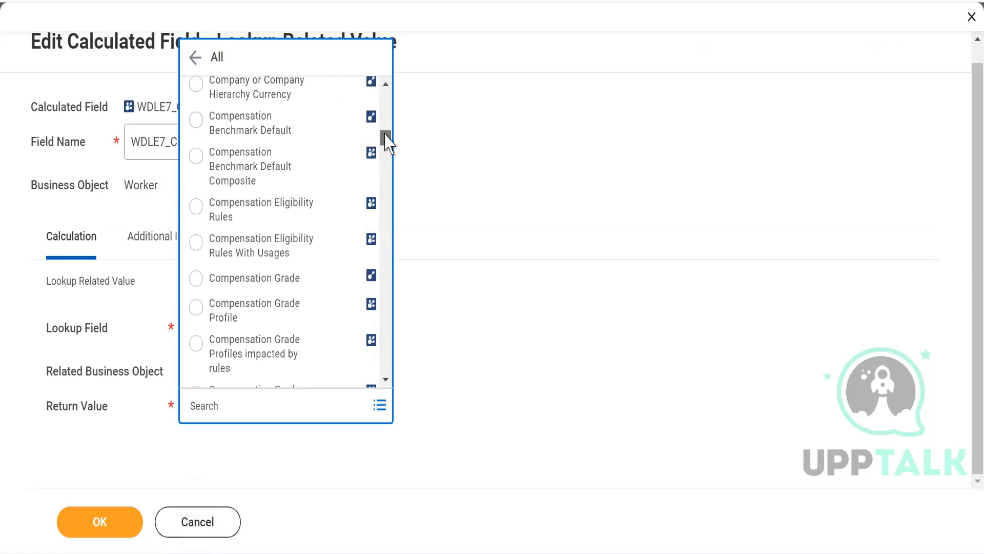
scroll(388, 145, down, 5)
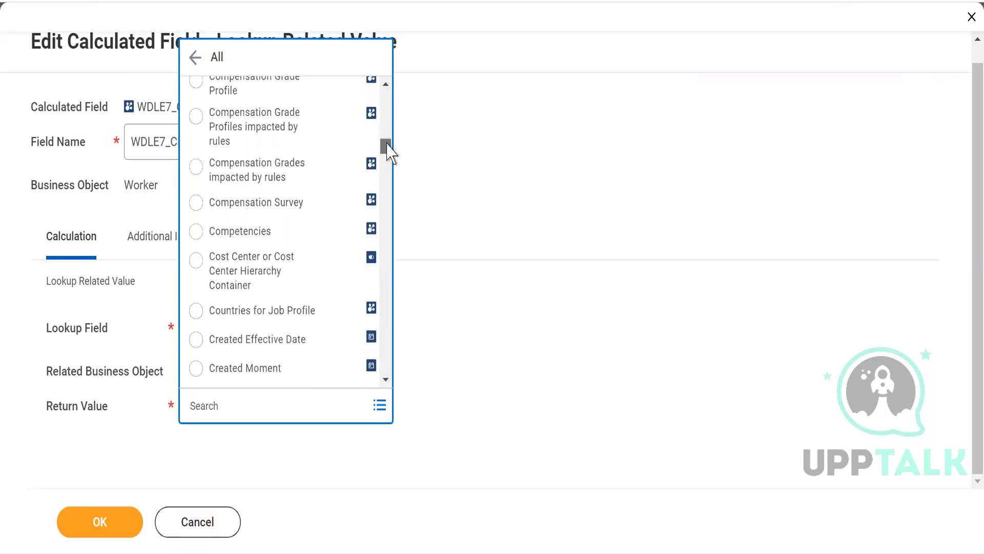
scroll(389, 148, up, 2)
scroll(388, 149, up, 1)
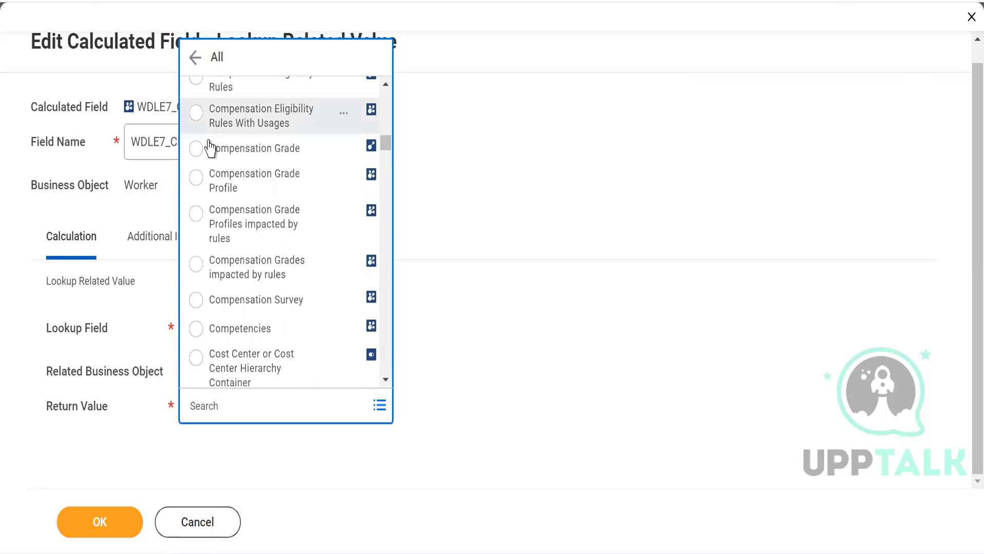
click(197, 178)
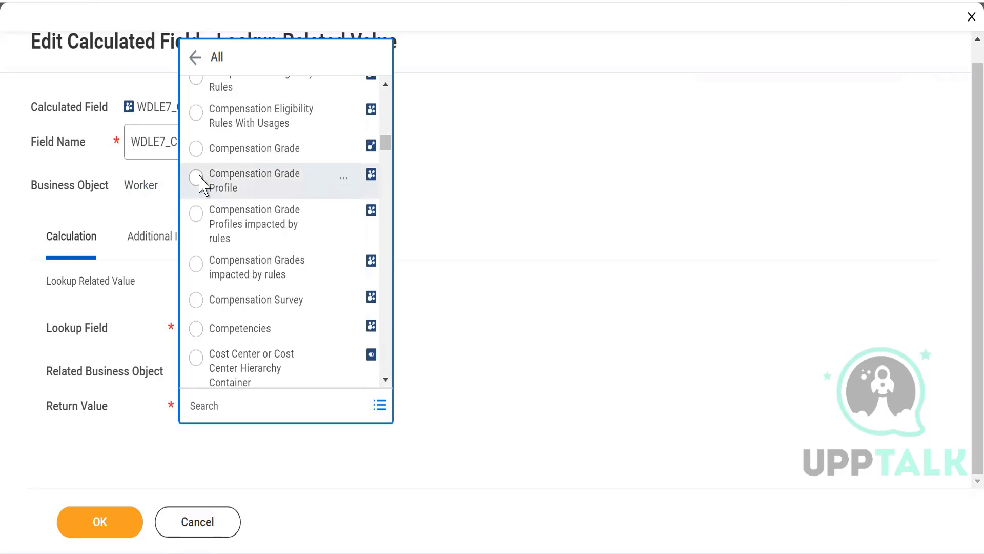
- Save the calculated field and report definition, then run WDLE7_Advance, returning 342 items
click(104, 525)
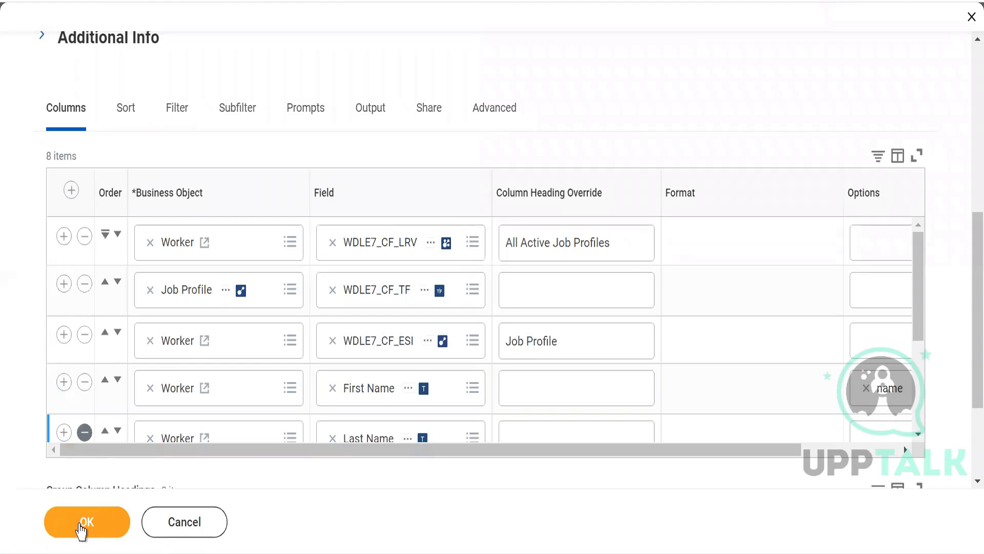
click(81, 527)
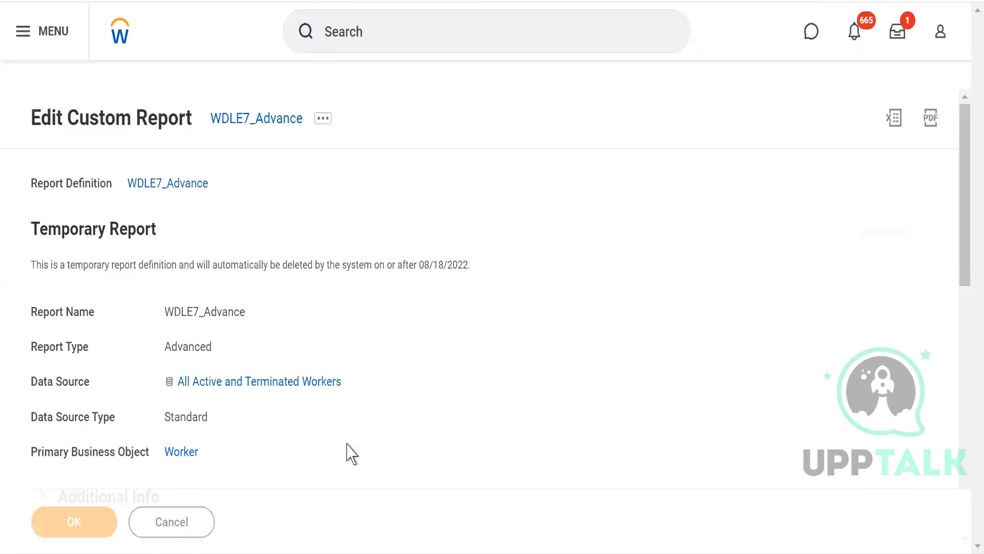
click(74, 528)
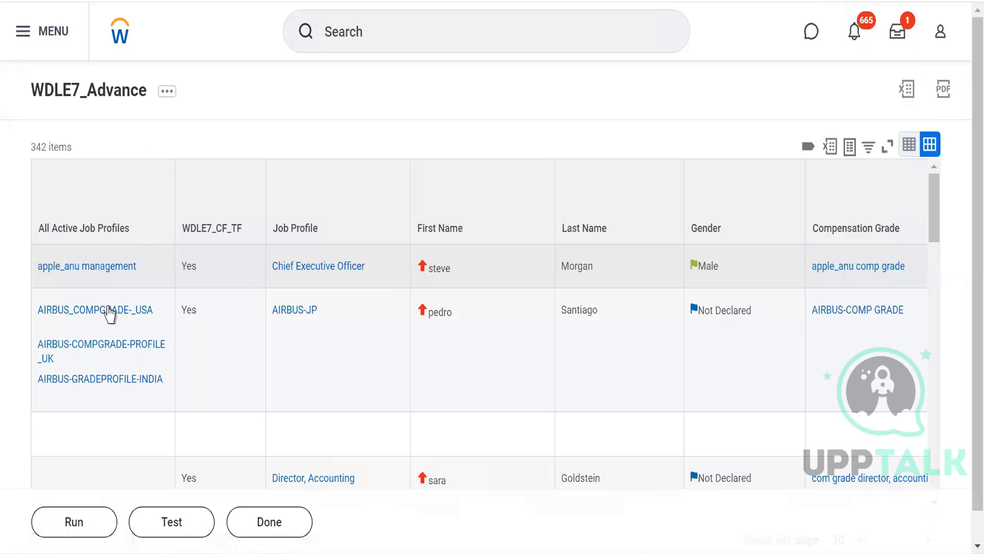
- Review the compensation grade profiles, briefly opening the All Active Job Profiles column sort options
mouse_move(105, 314)
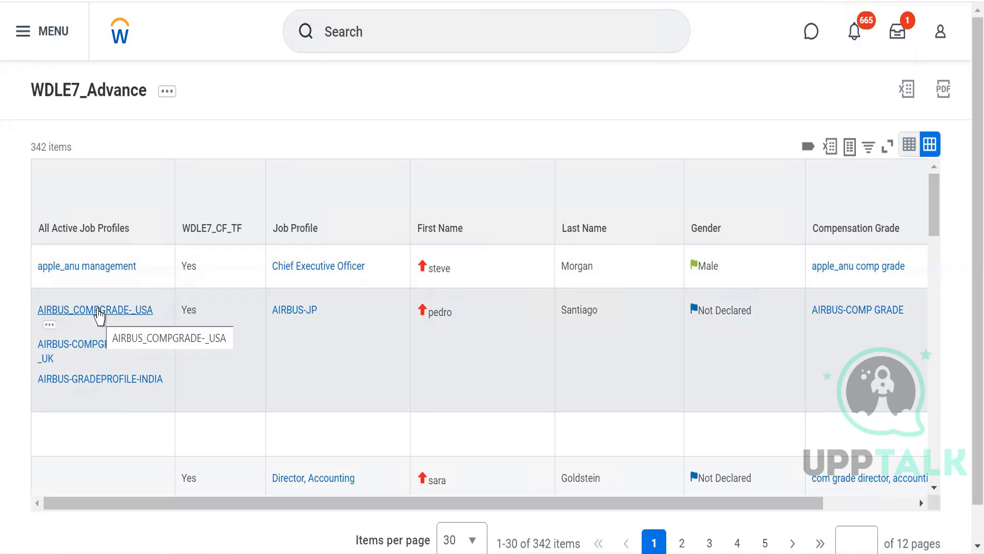
drag(53, 230, 123, 237)
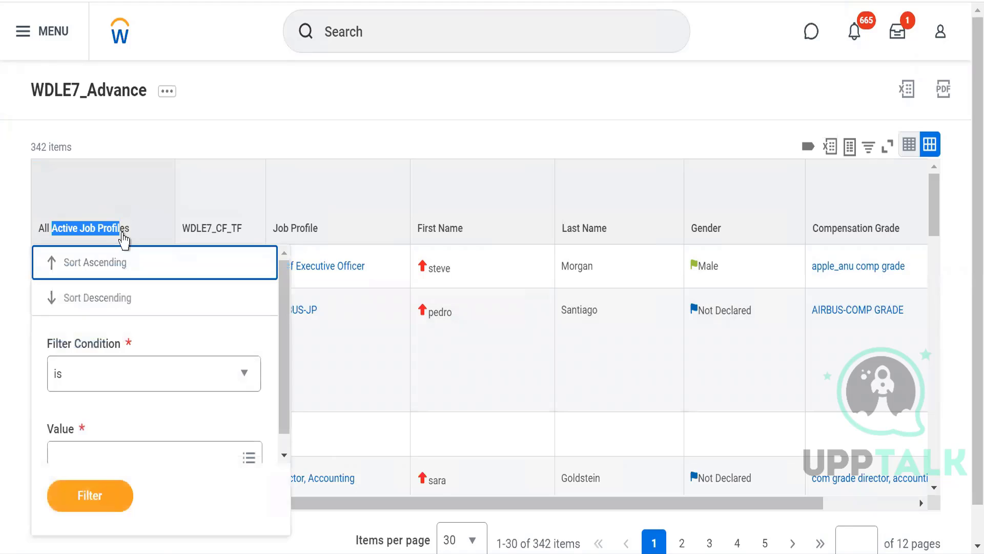
click(167, 154)
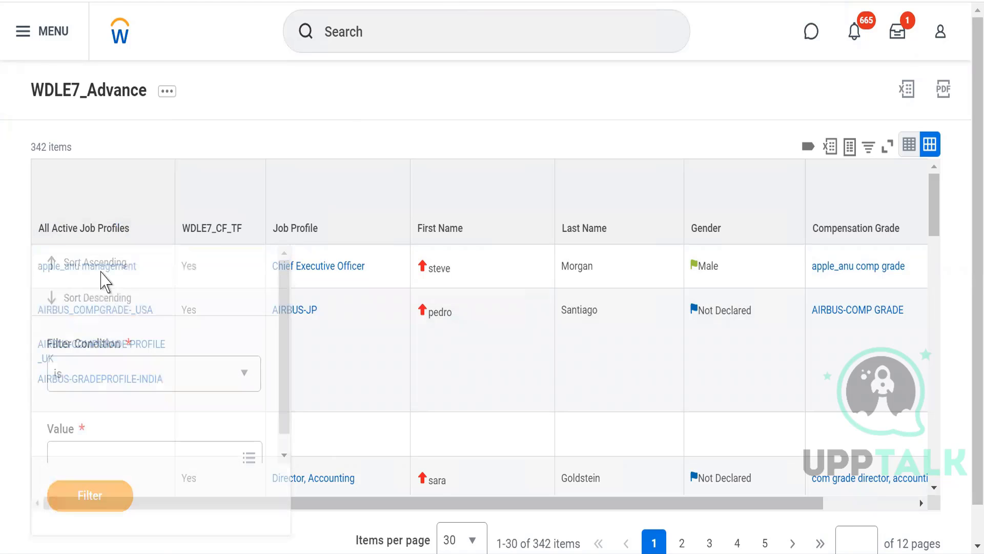
mouse_move(100, 321)
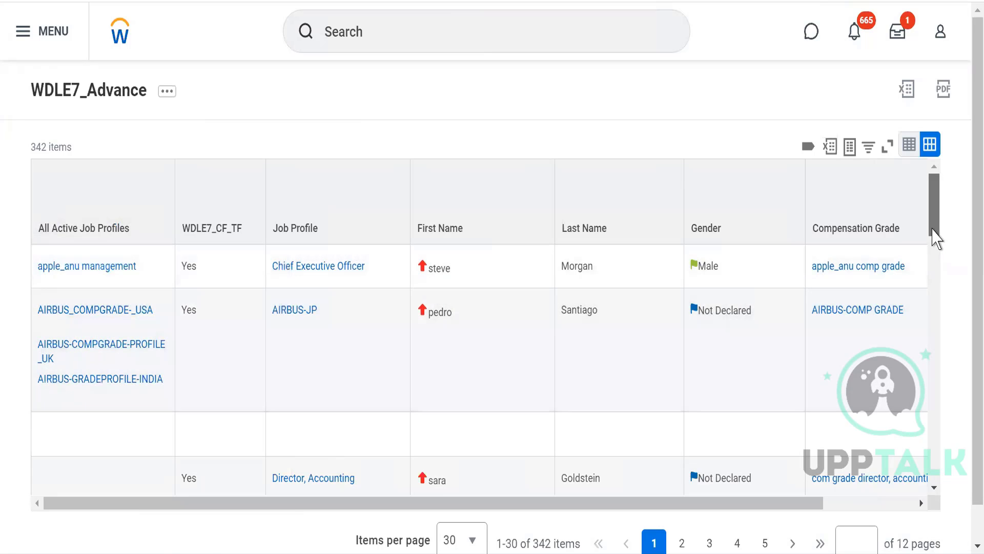
drag(934, 236, 934, 264)
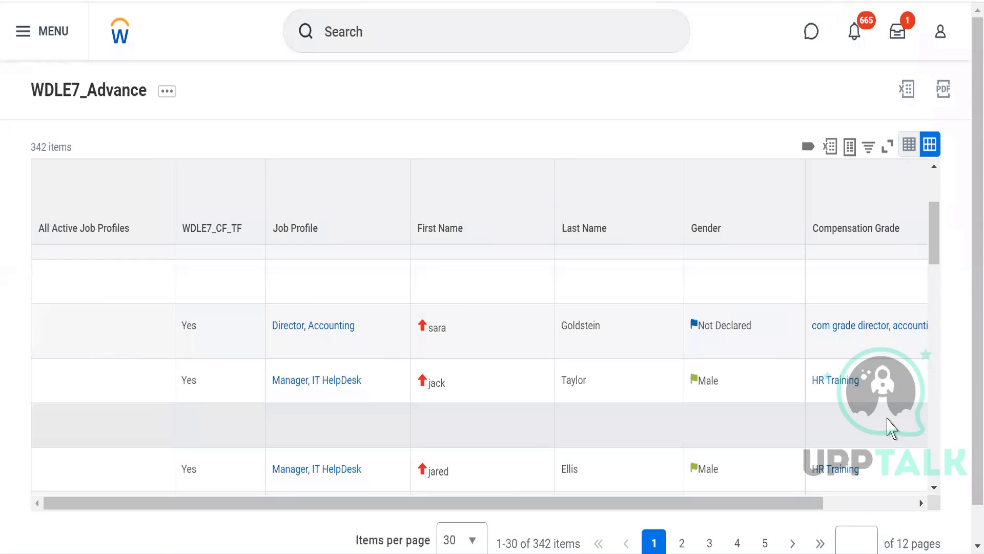
drag(932, 257, 928, 207)
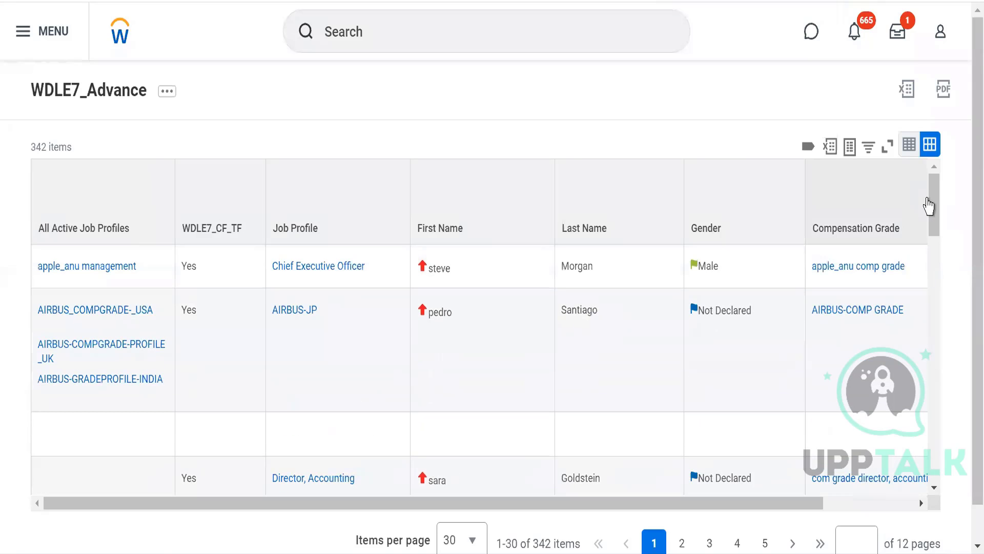
- Reopen the WDLE7_Advance report definition in Edit Custom Report
click(167, 92)
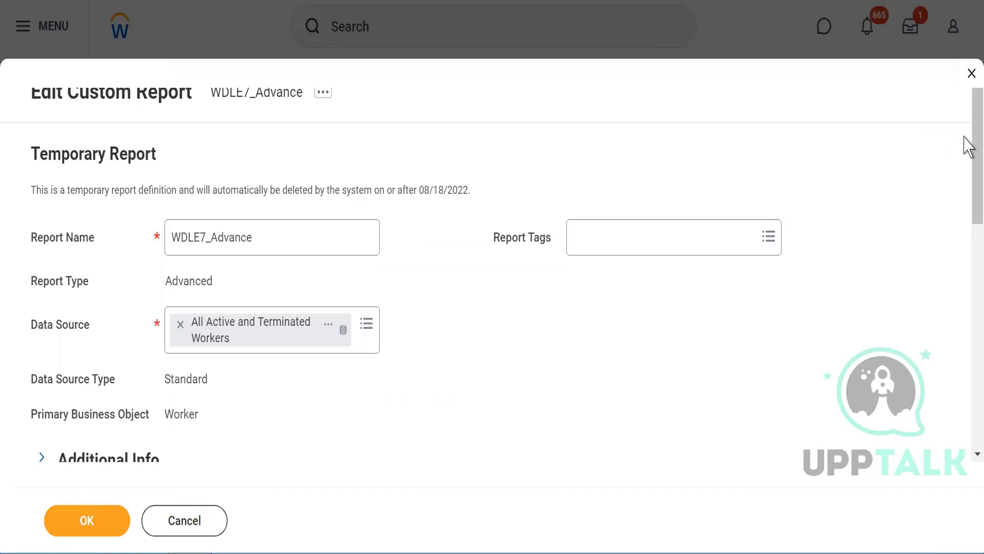
scroll(965, 195, down, 5)
scroll(965, 205, up, 4)
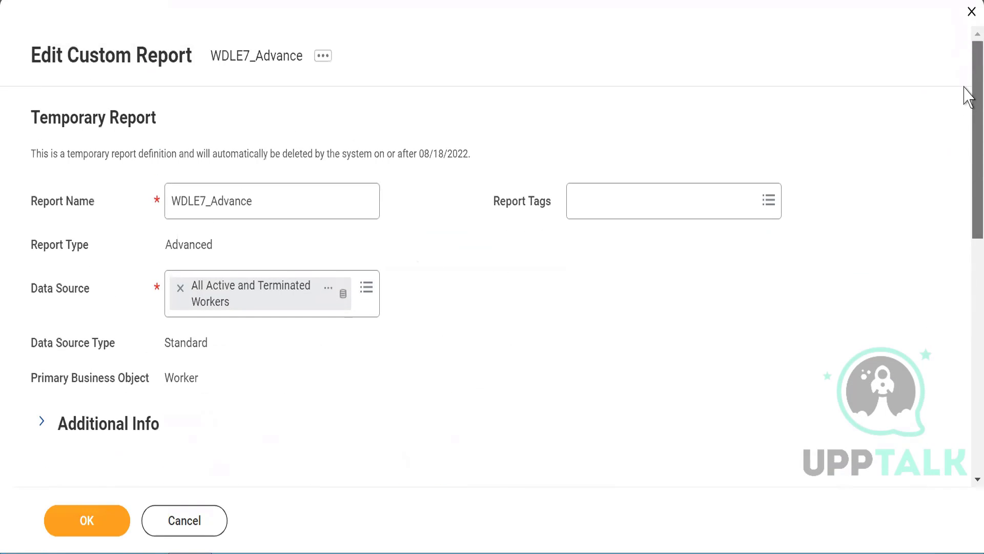